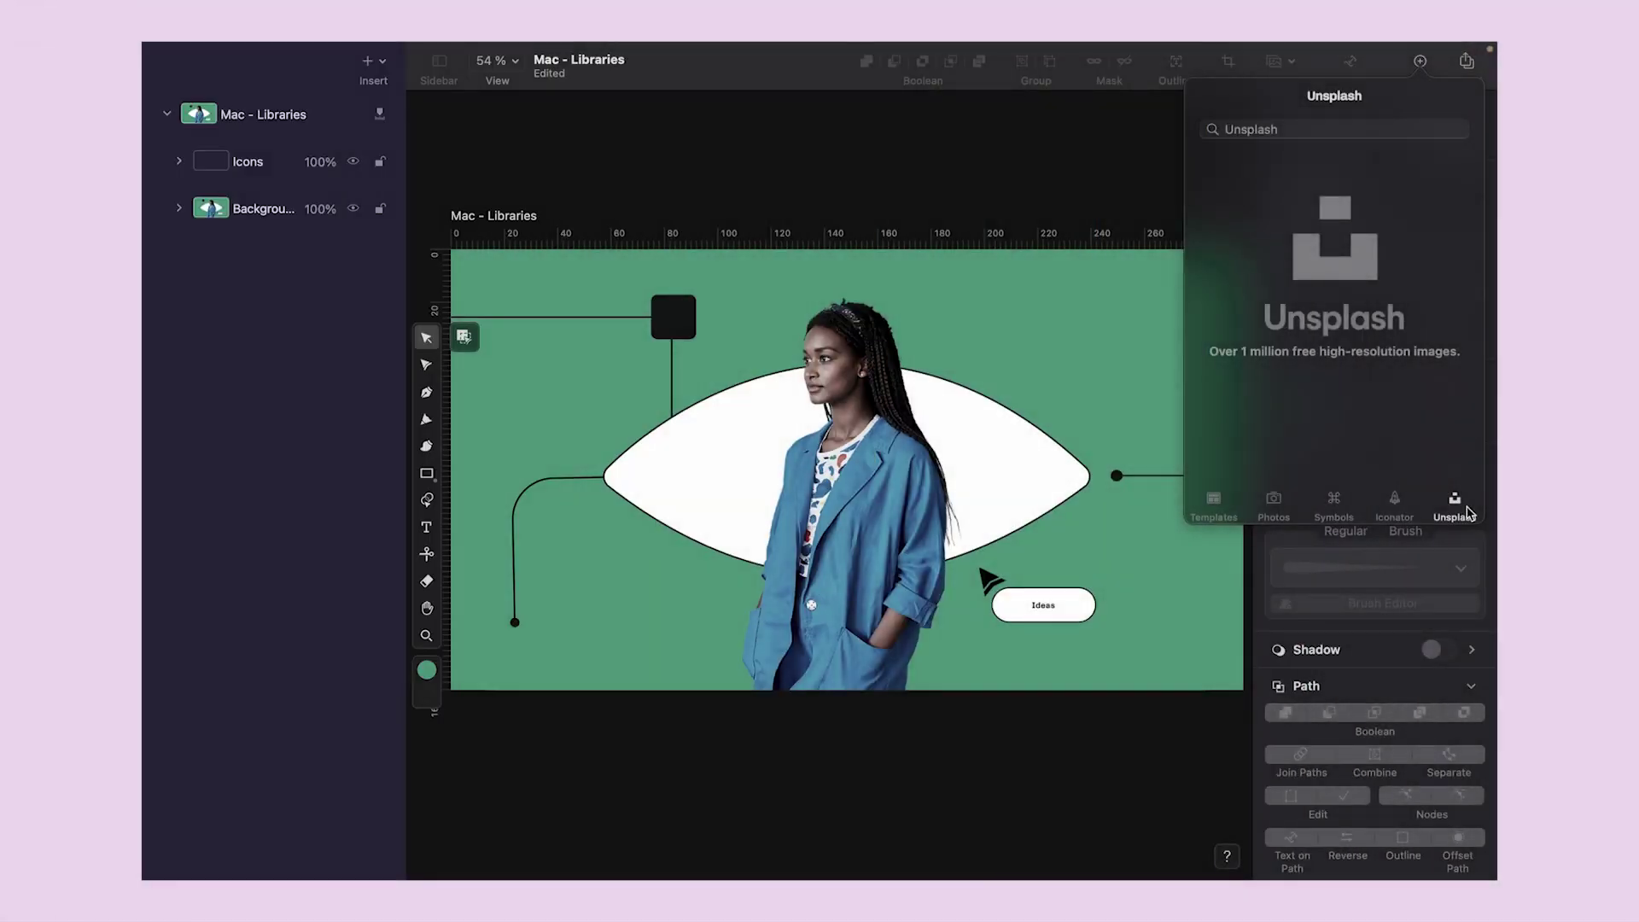
- Try a scissors symbol from the Library inside the black square, enlarging it there
click(1394, 506)
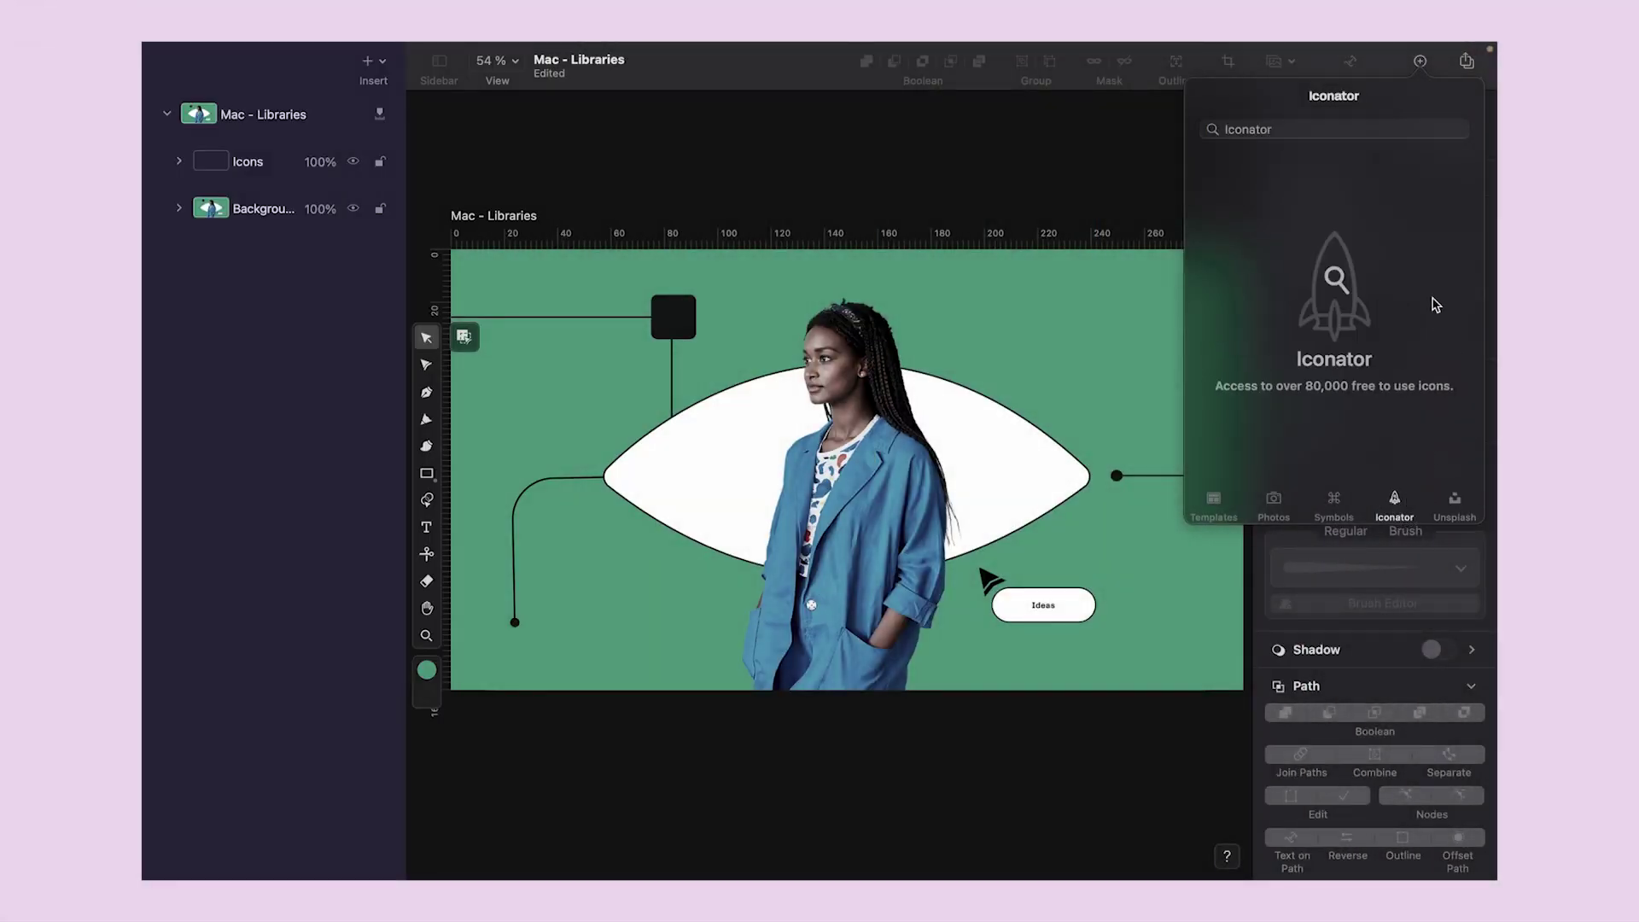
scroll(1348, 402, down, 5)
scroll(1348, 402, down, 5)
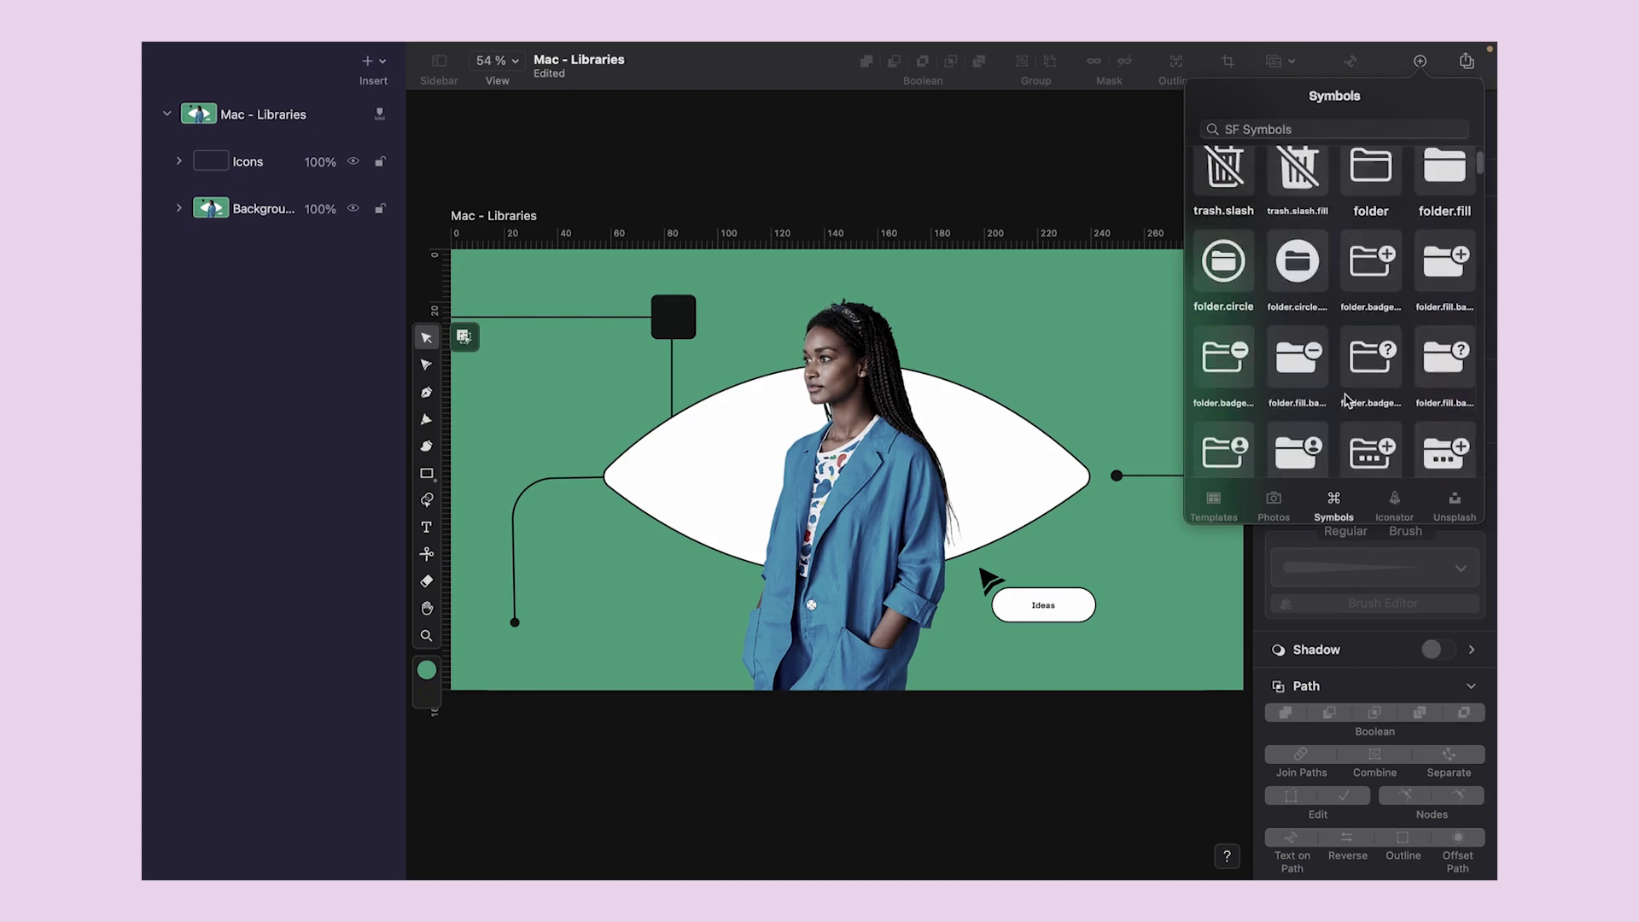
scroll(1347, 403, down, 5)
scroll(1347, 402, down, 3)
scroll(1347, 402, down, 3)
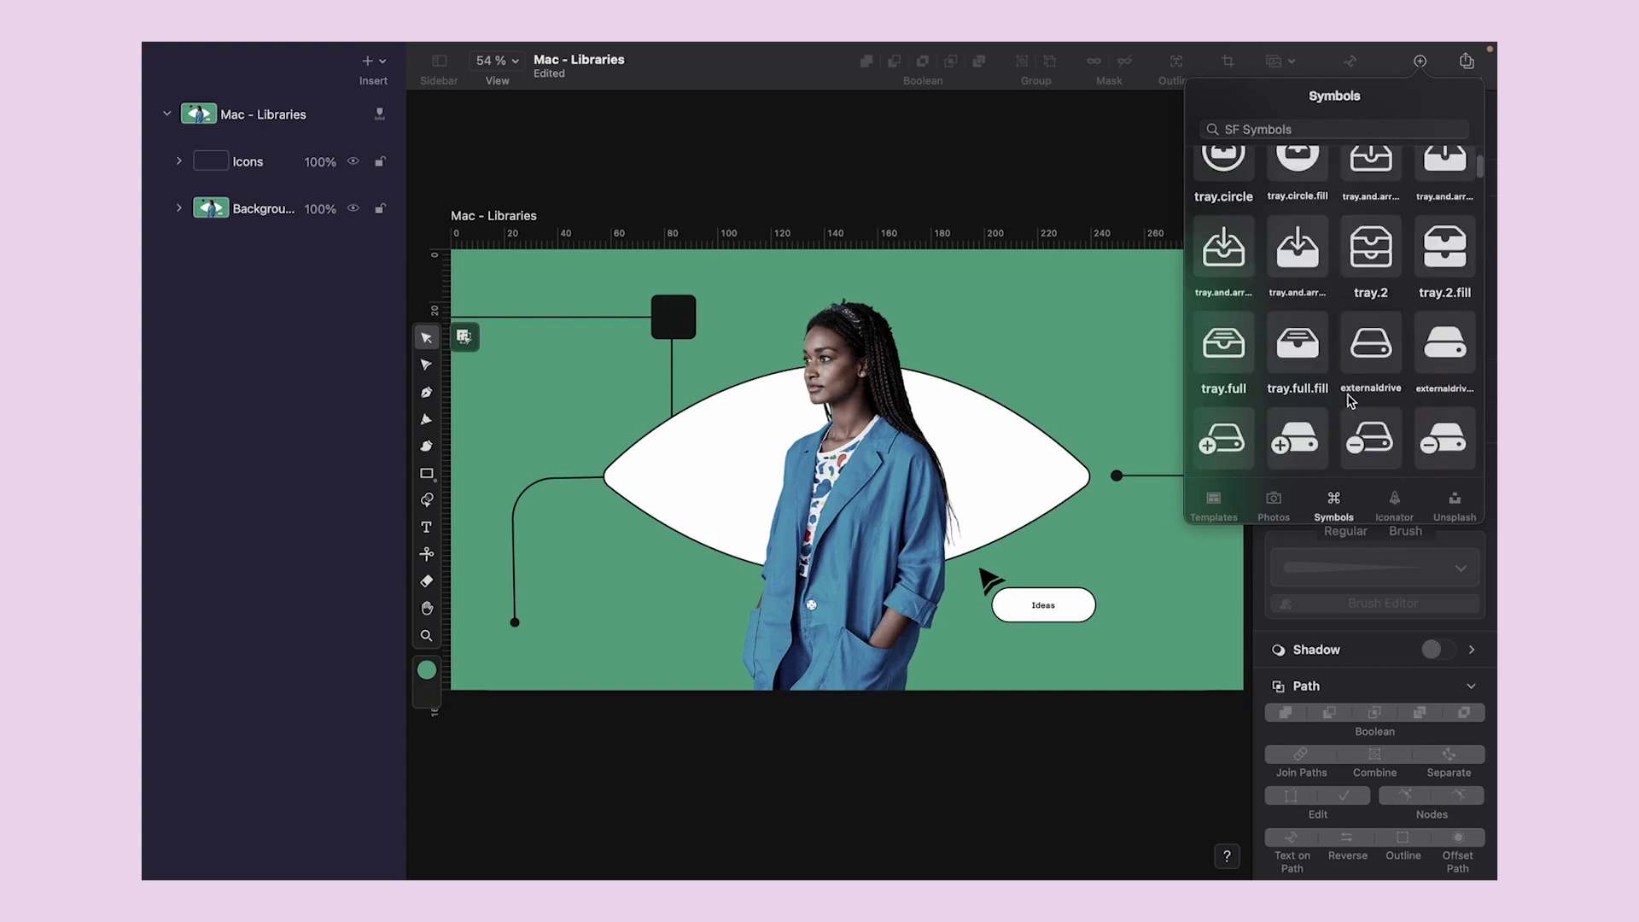
scroll(1348, 402, up, 2)
drag(1348, 385, 689, 354)
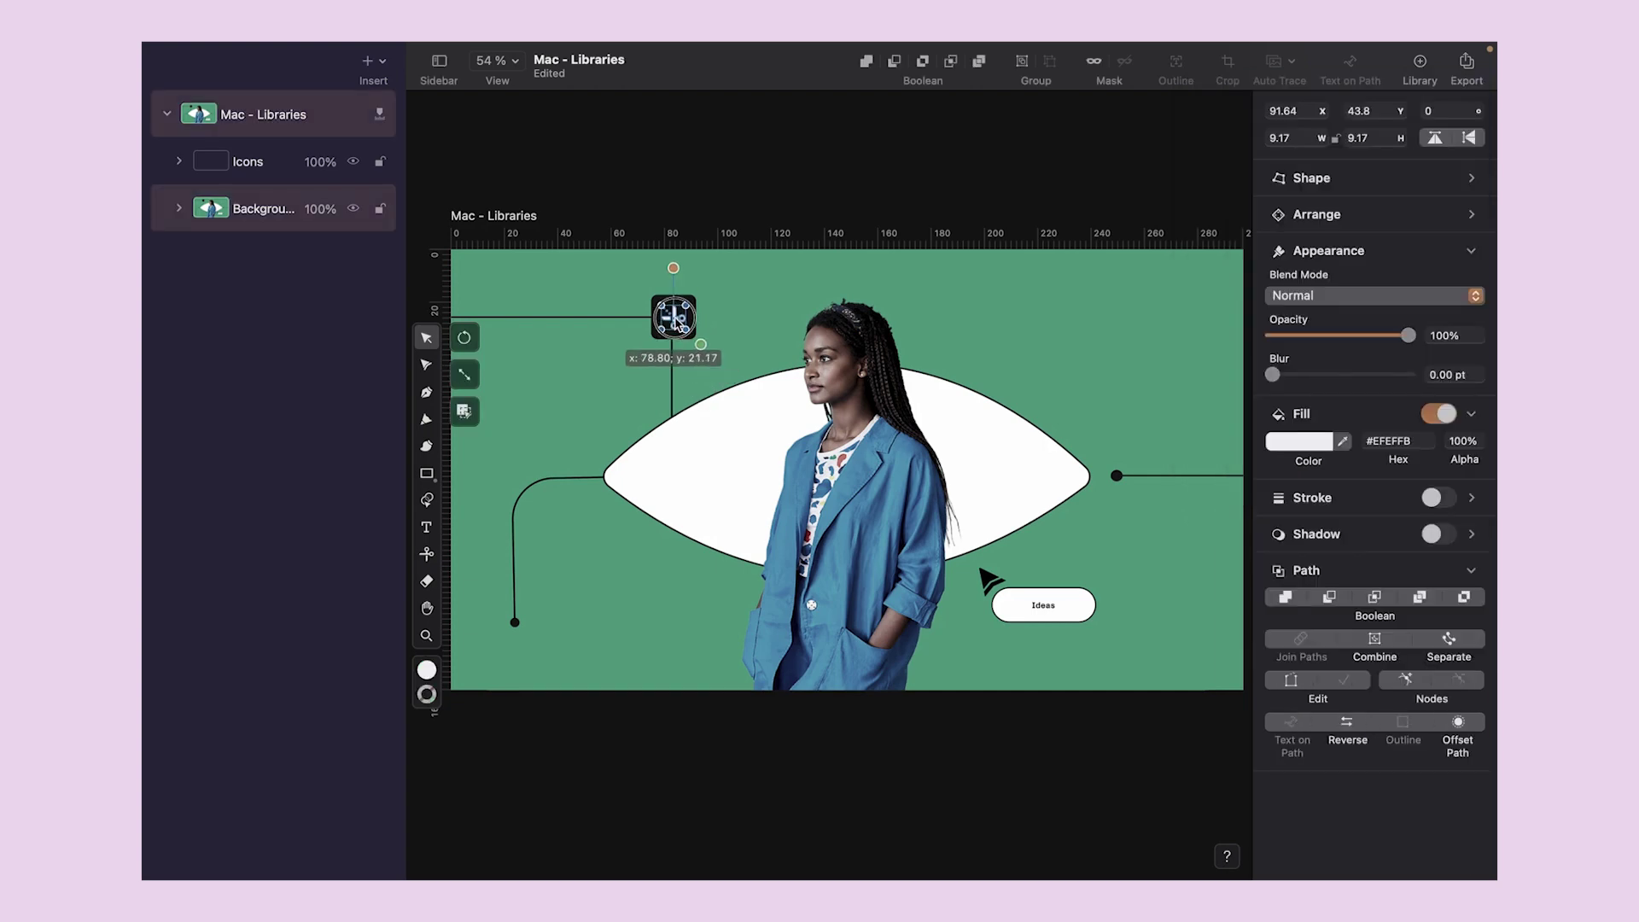
scroll(689, 355, up, 5)
scroll(689, 354, up, 5)
drag(916, 520, 894, 433)
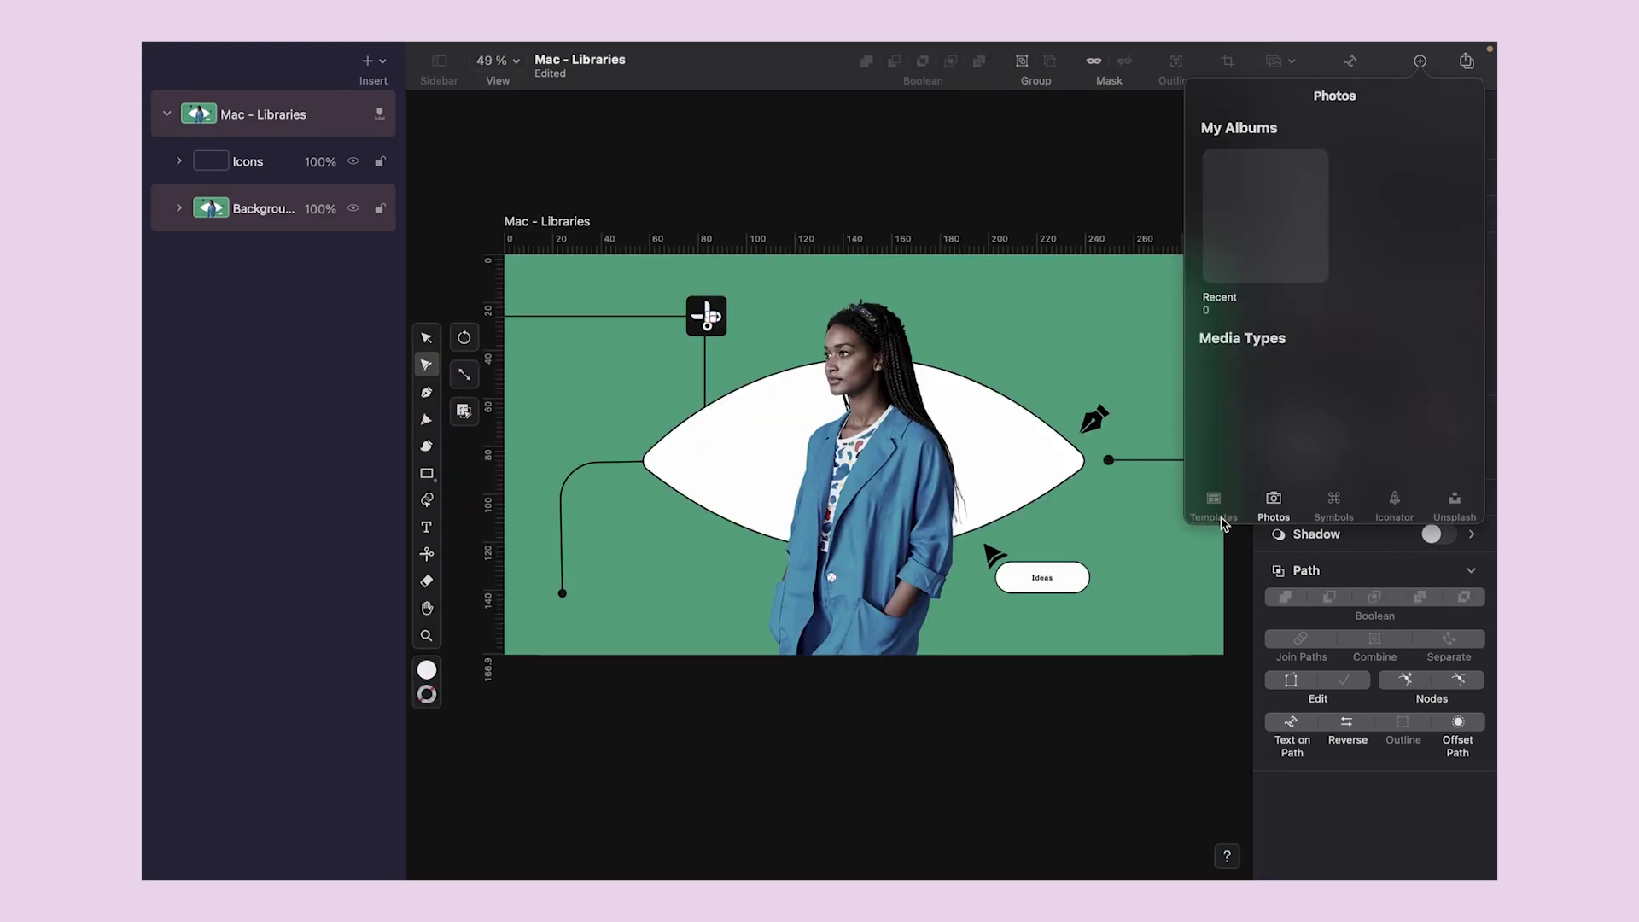
click(1215, 507)
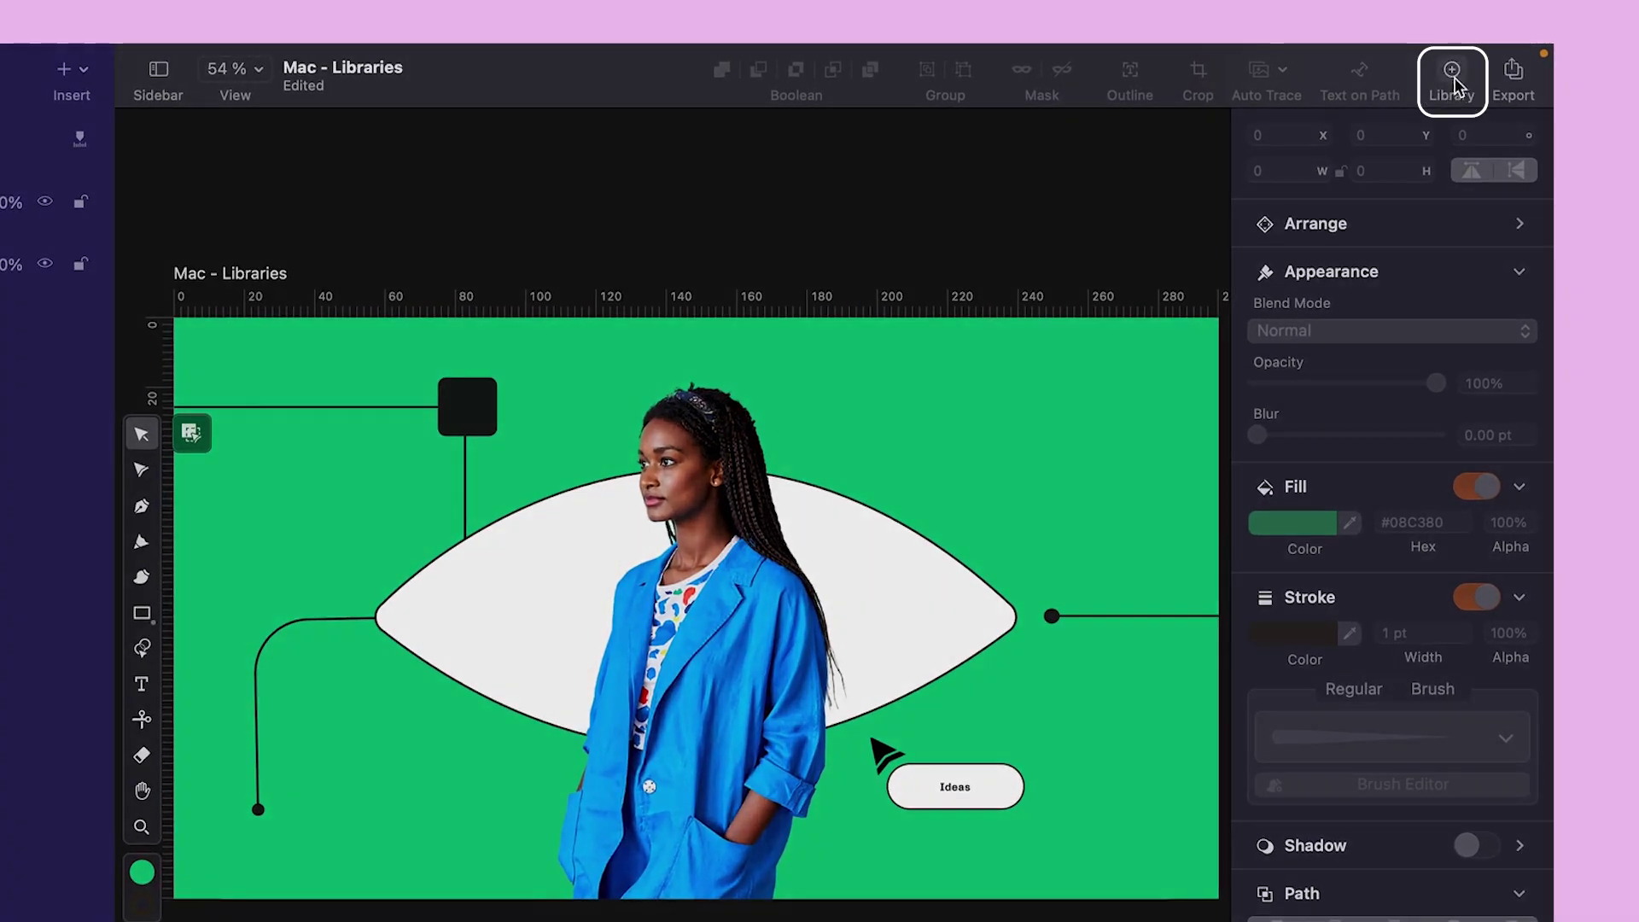
- Open the asset Library and browse the Symbols tab before returning to the Iconator collection
click(1453, 72)
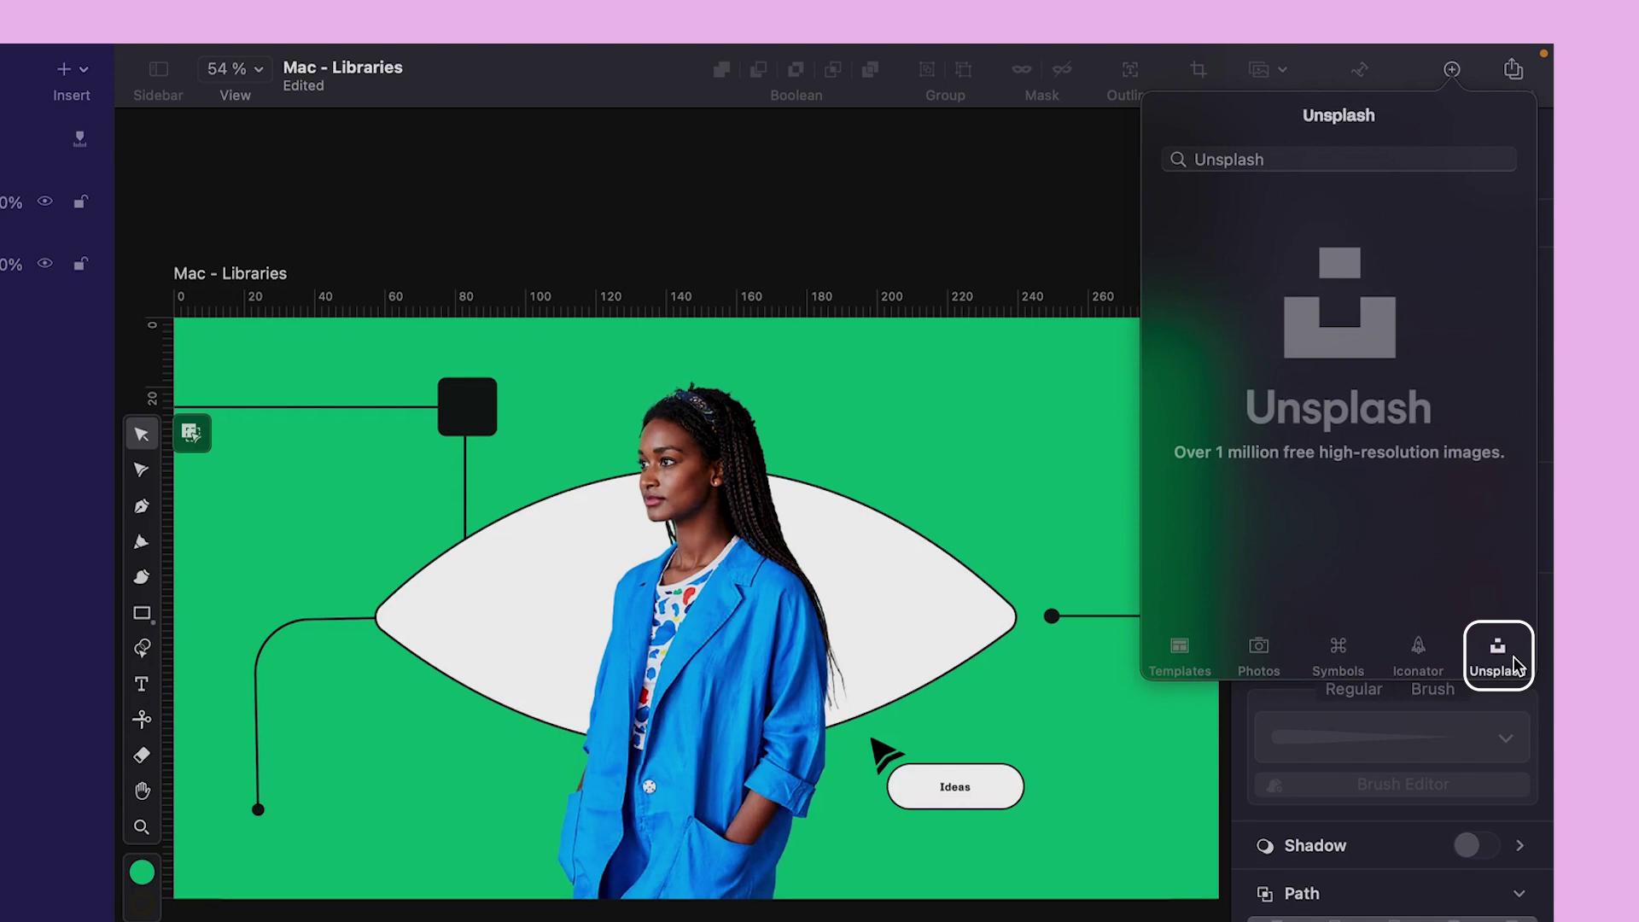
click(1421, 659)
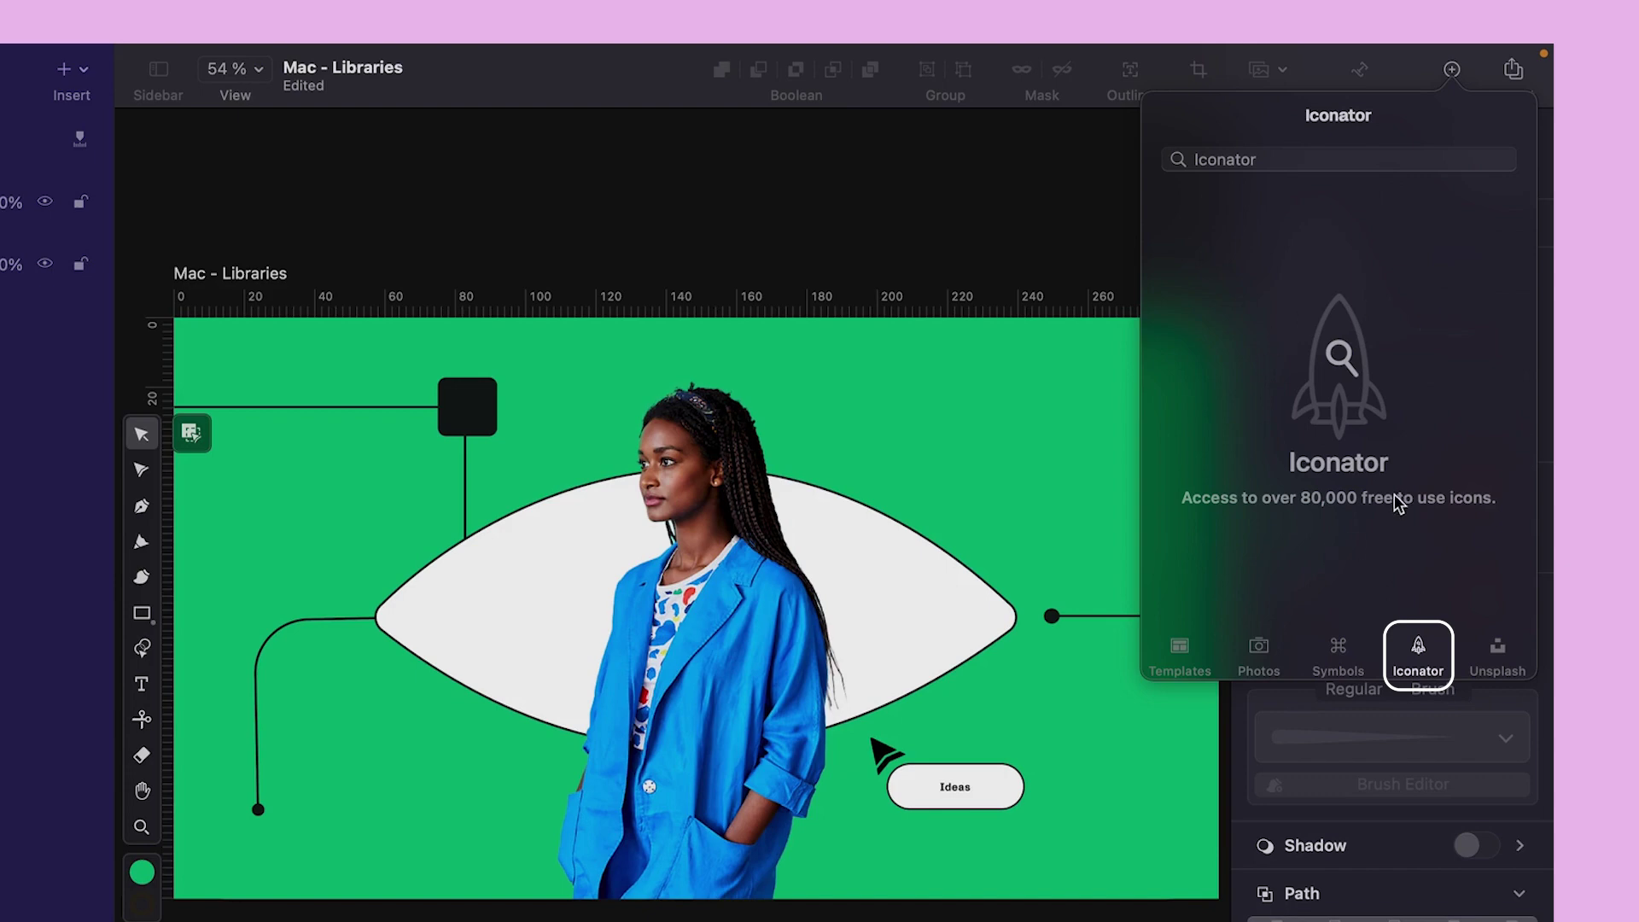
click(1339, 658)
scroll(1358, 512, down, 3)
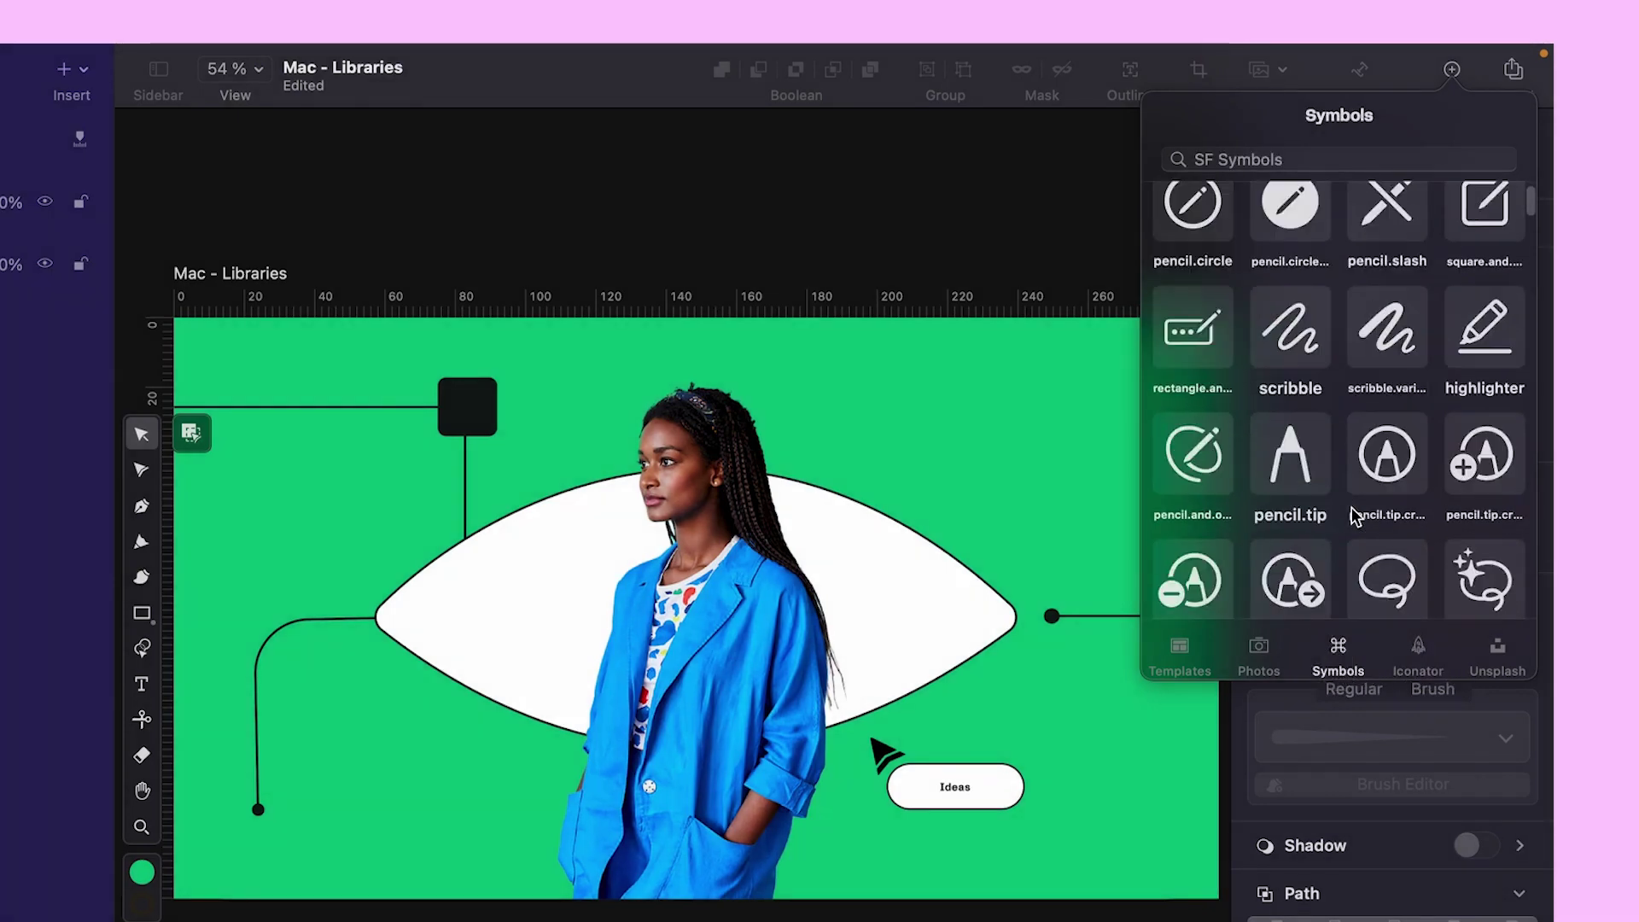
scroll(1355, 515, down, 5)
scroll(1357, 515, down, 5)
scroll(1357, 516, down, 3)
scroll(1358, 516, down, 5)
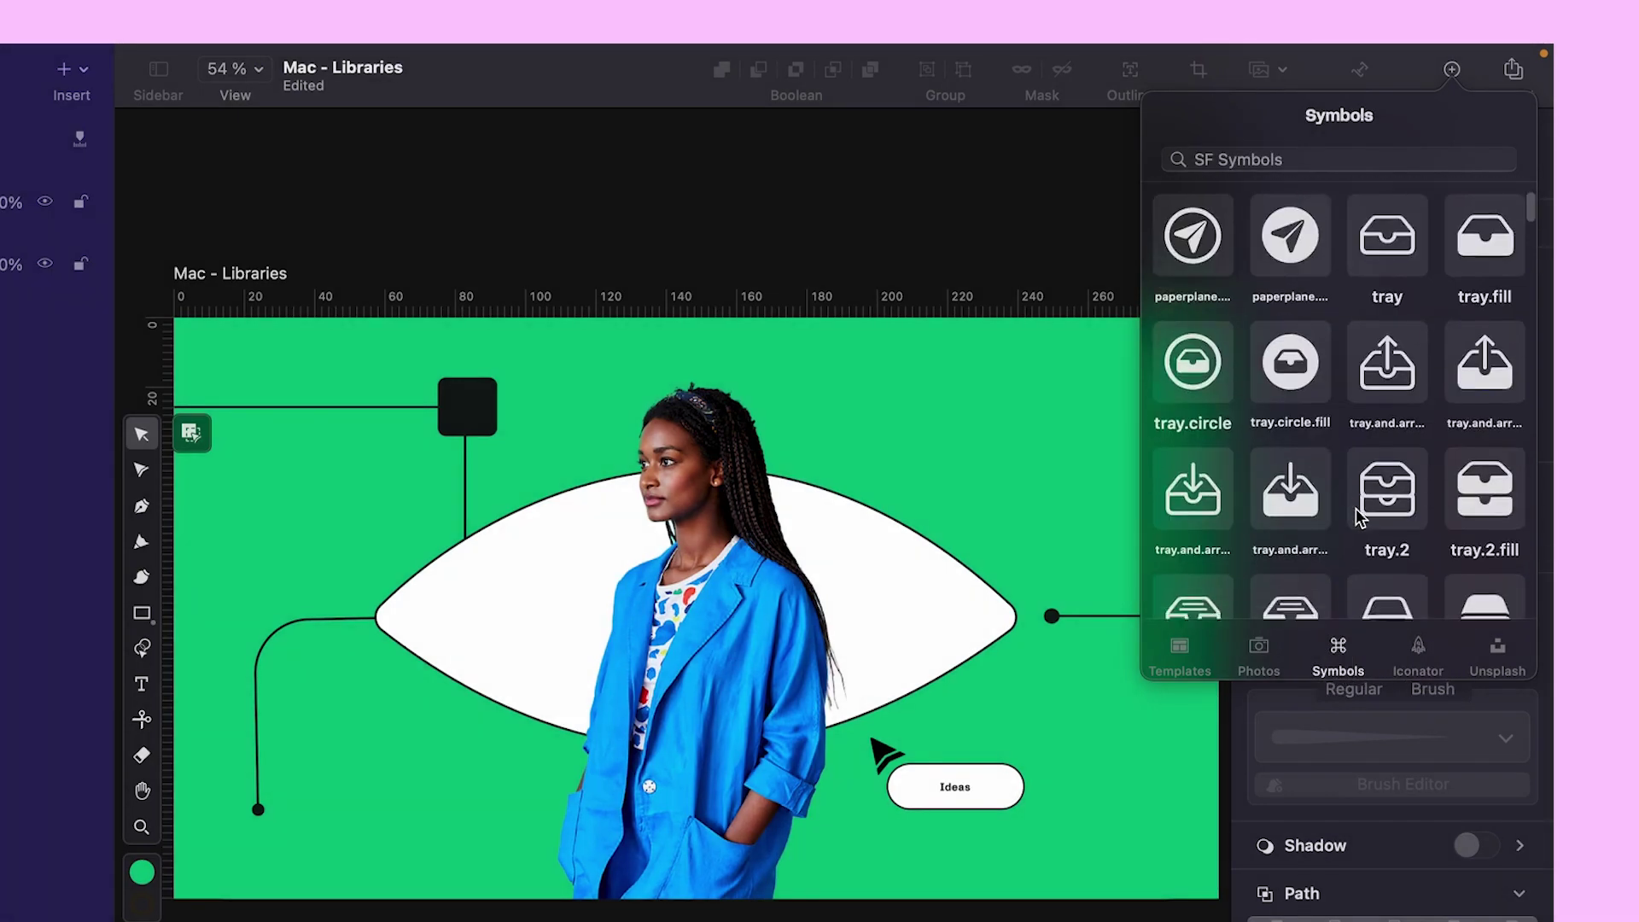
scroll(1360, 516, down, 2)
scroll(1361, 515, up, 1)
scroll(1360, 516, up, 5)
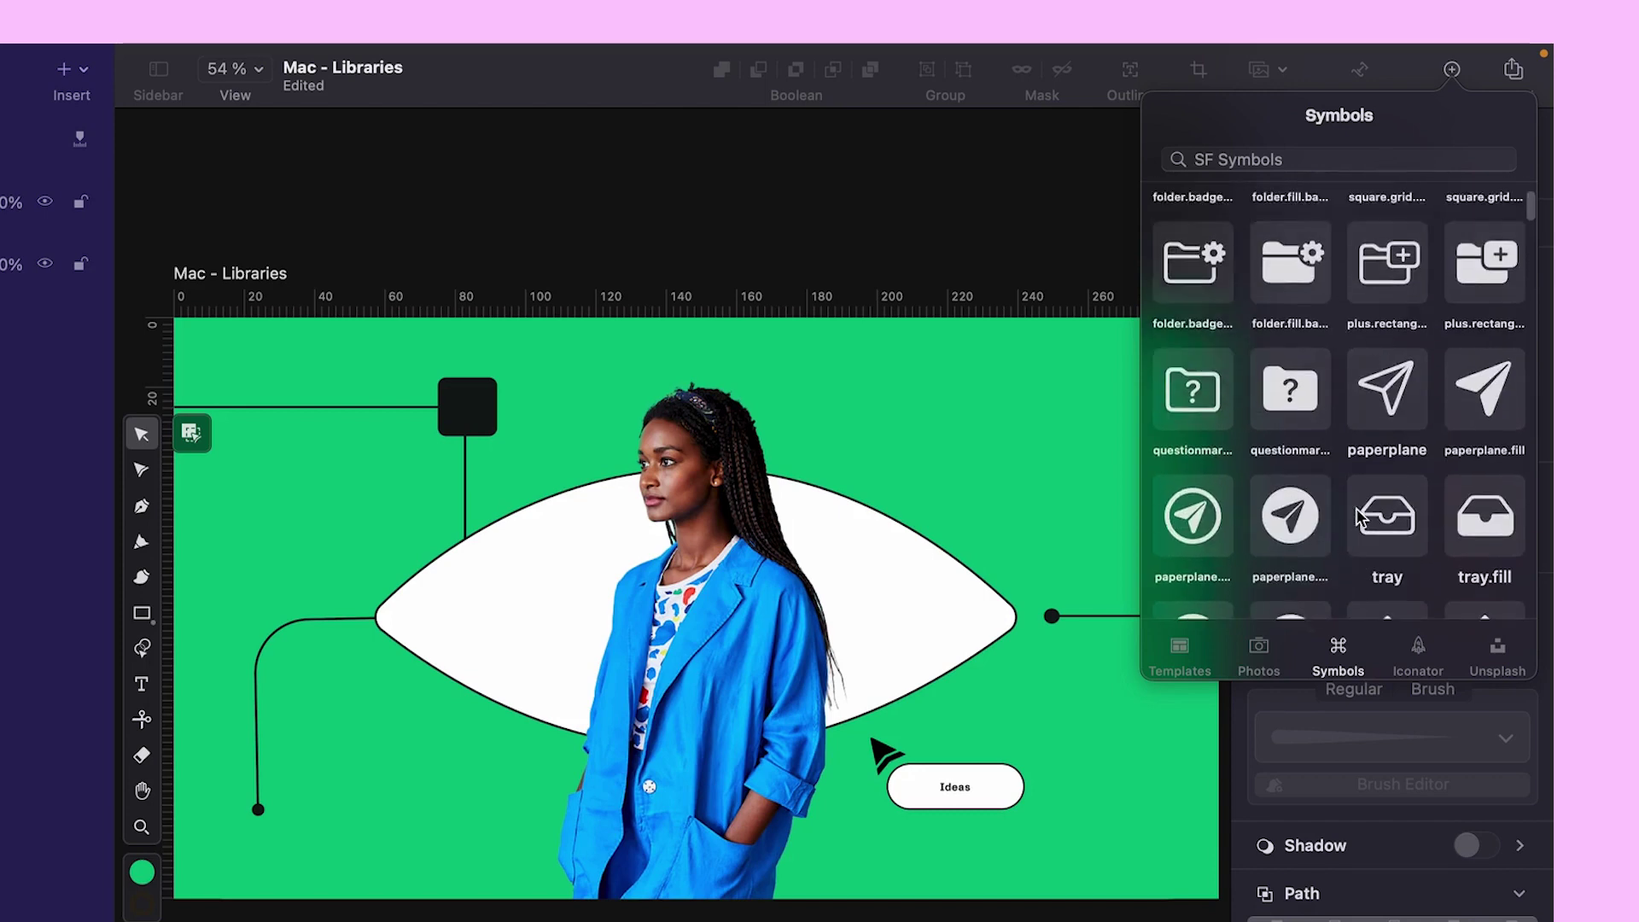
scroll(1360, 515, up, 3)
scroll(1361, 515, up, 5)
scroll(1360, 514, up, 3)
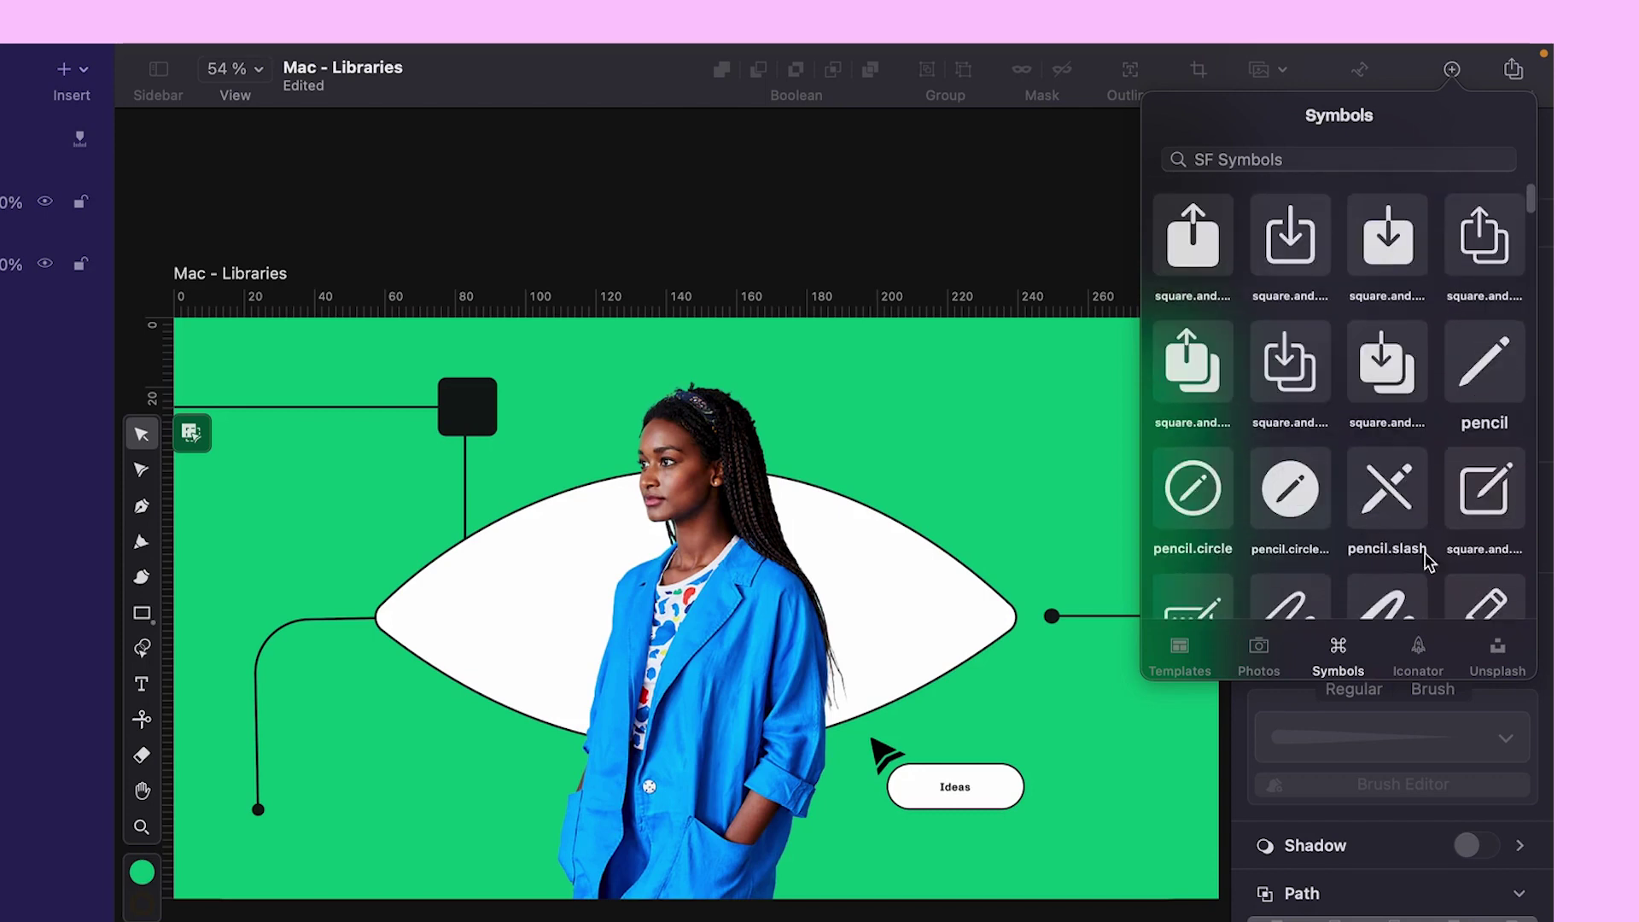
click(1424, 664)
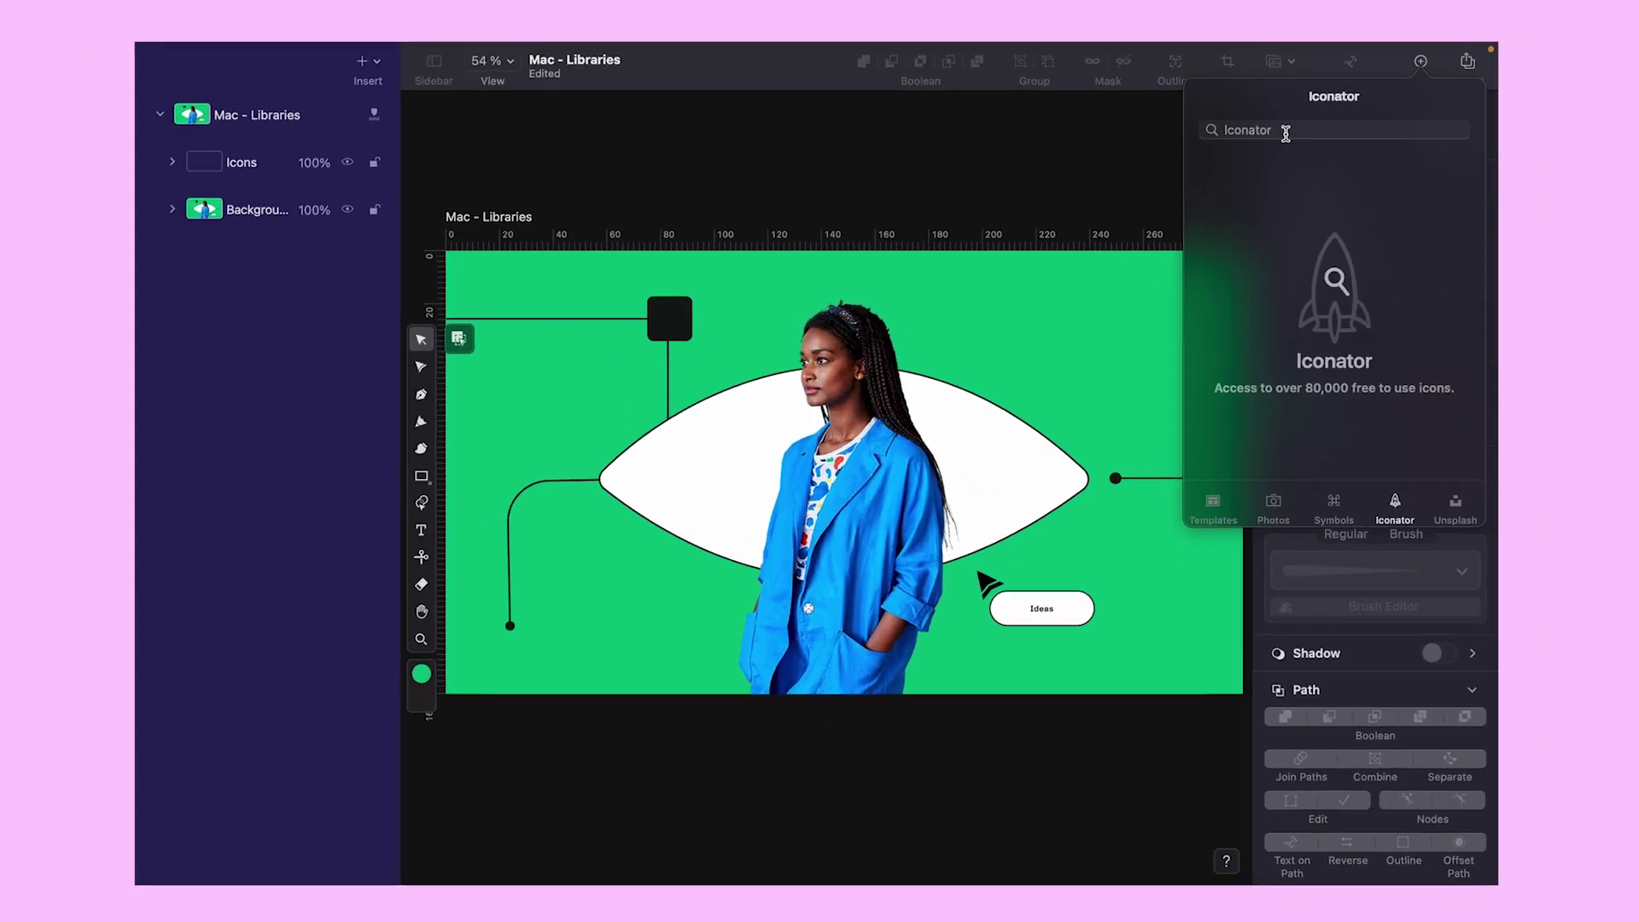
text(scissors)
scroll(1229, 307, down, 1)
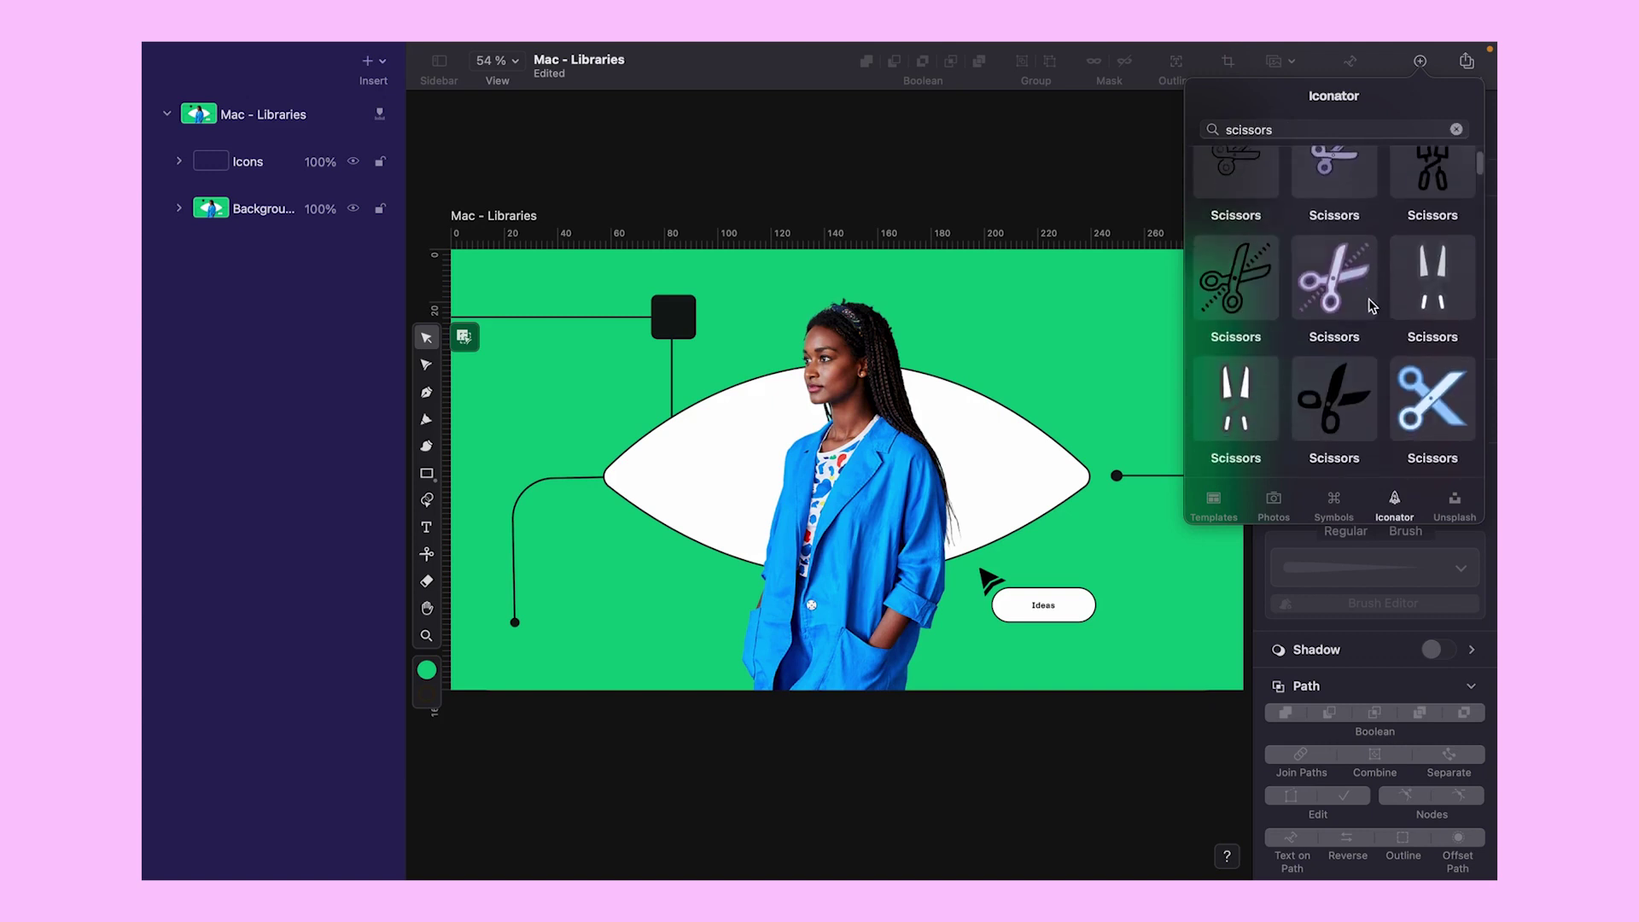
- Insert the scissors icon with an off-white fill and fit it inside the dark square
click(1230, 273)
click(427, 669)
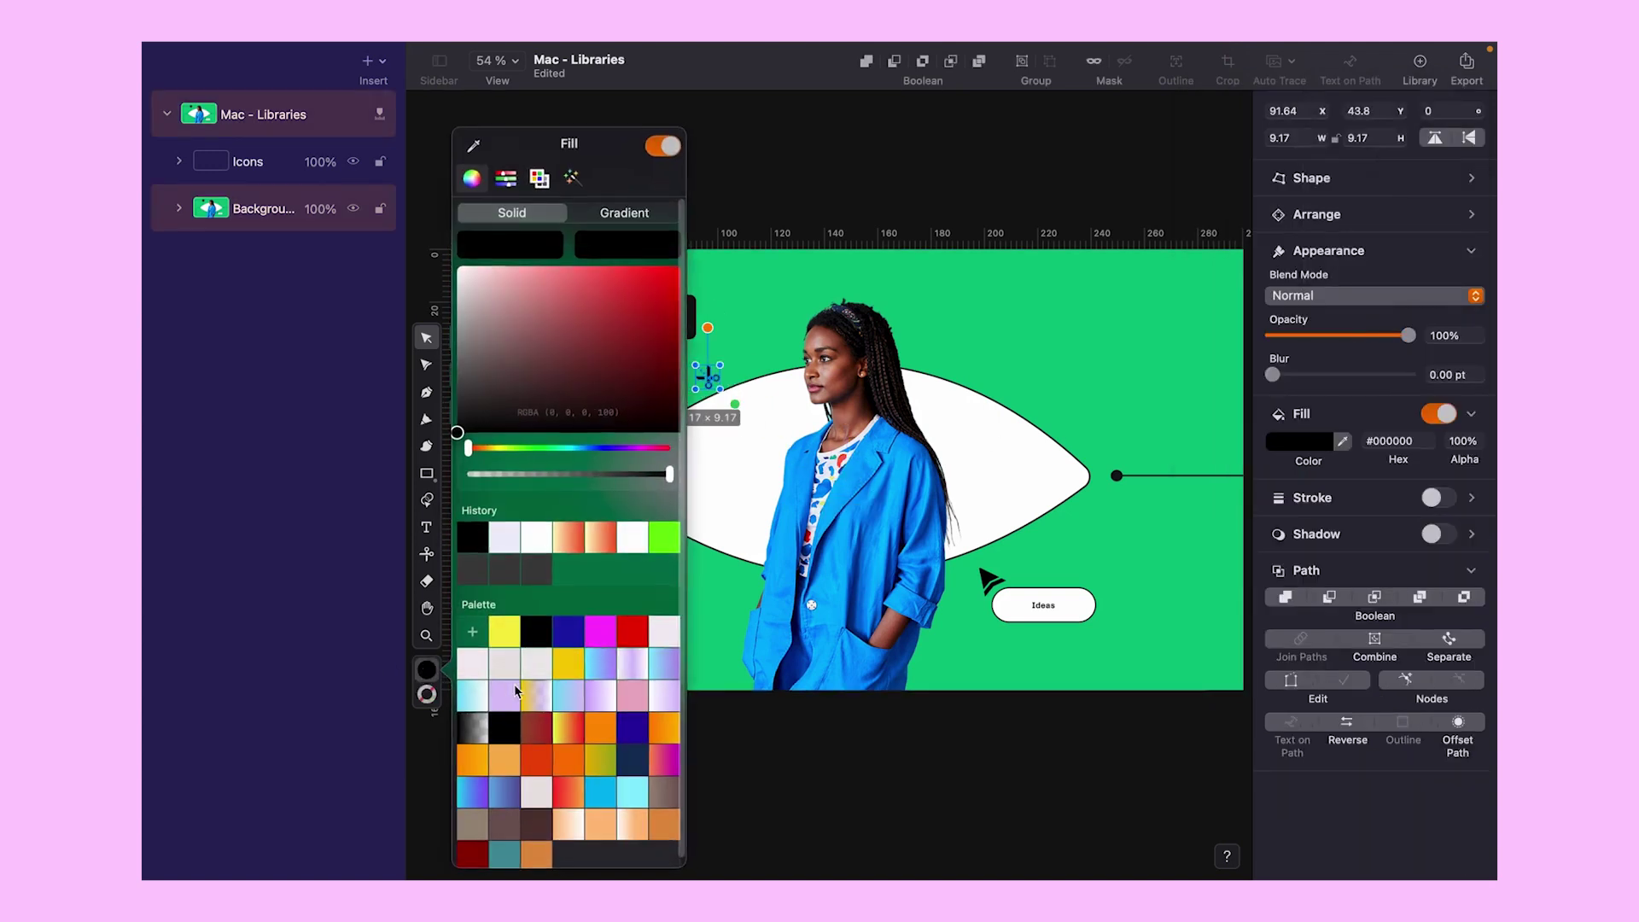
click(476, 246)
click(702, 359)
drag(702, 360, 677, 322)
scroll(678, 322, up, 5)
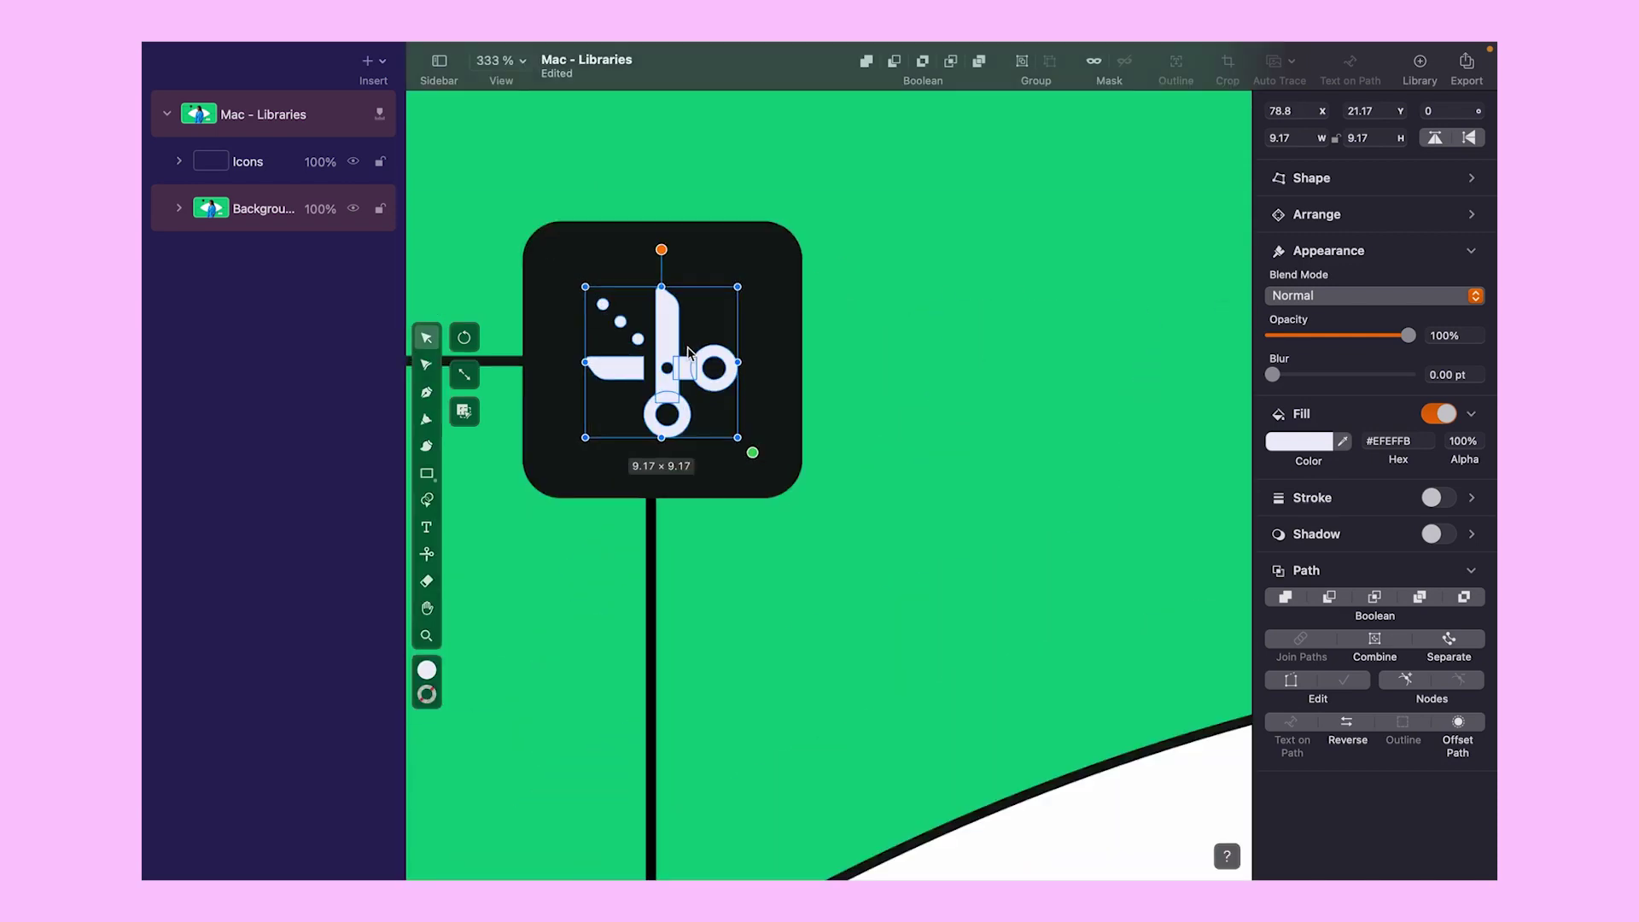
scroll(676, 321, up, 3)
drag(915, 516, 973, 563)
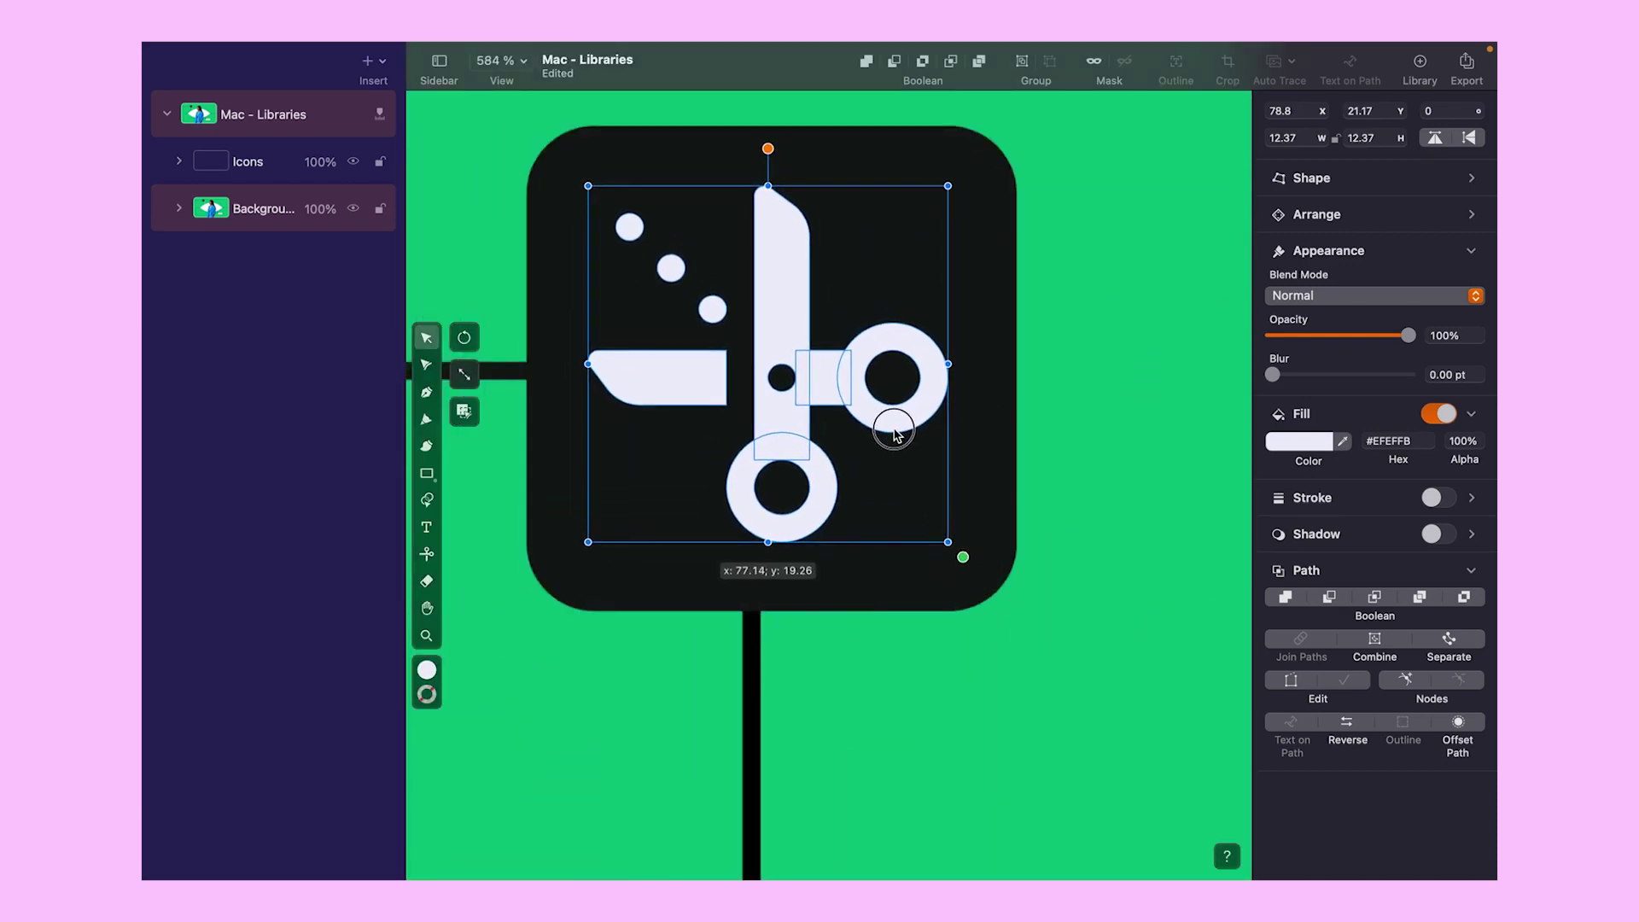
click(1145, 469)
key(super+0)
scroll(1160, 409, down, 1)
- Add a pen-nib icon from the Iconator library and shrink it beside the eye shape
click(1419, 61)
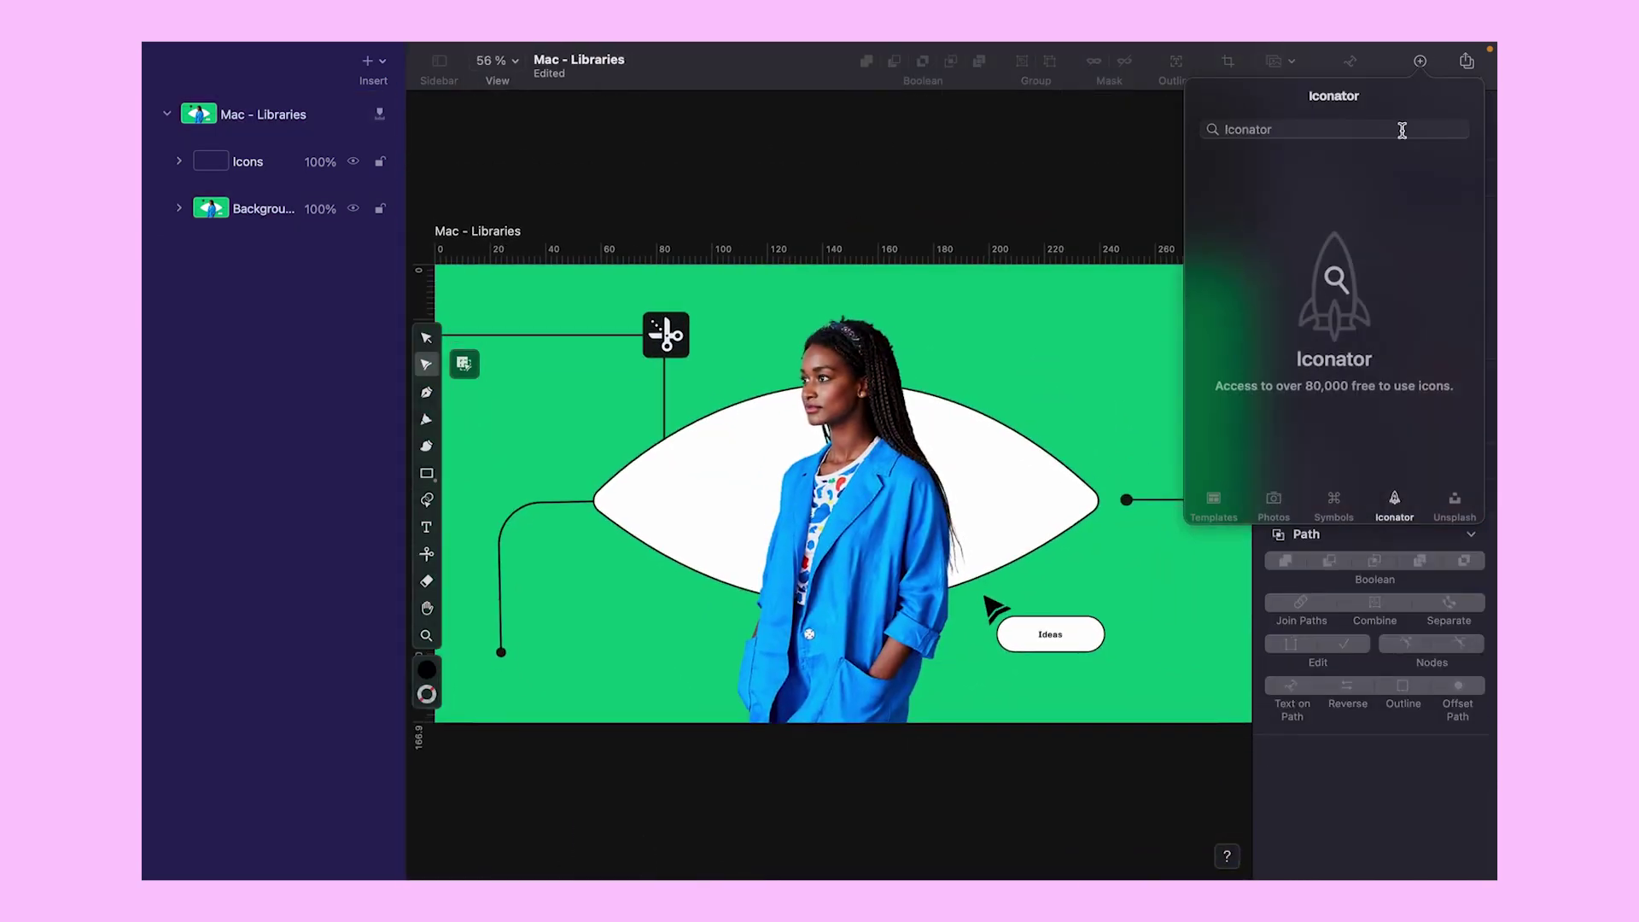
text(pen tool)
scroll(1367, 328, down, 2)
click(1369, 322)
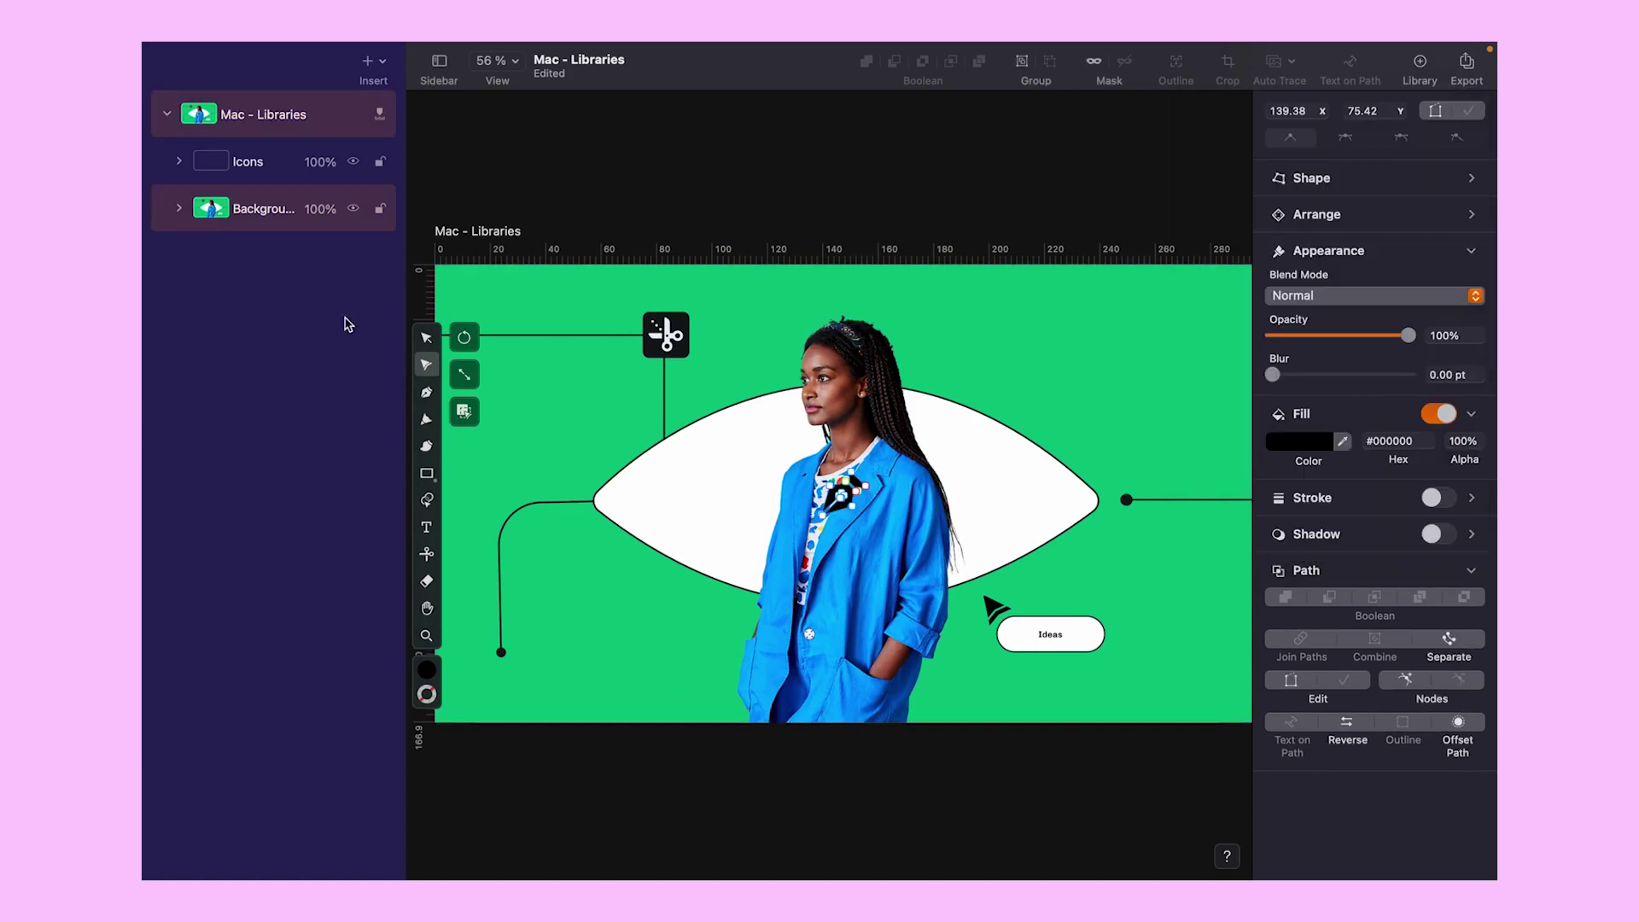
drag(1104, 484, 1144, 475)
click(1193, 545)
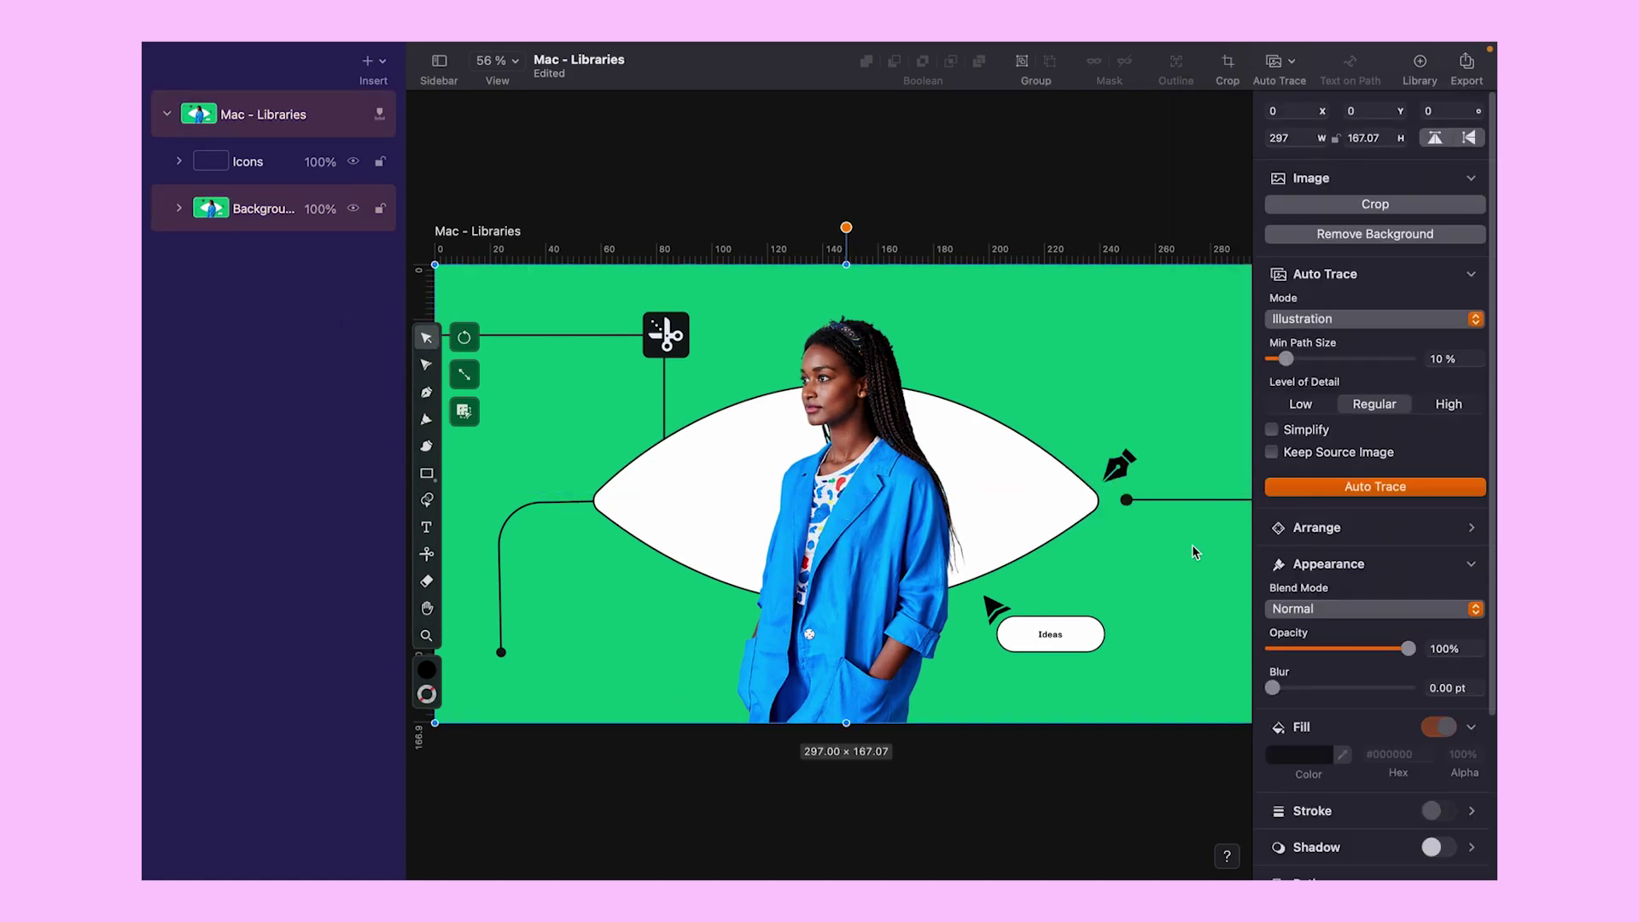
scroll(652, 326, up, 10)
click(429, 365)
- Delete the three small dots from the scissors icon by selecting their nodes
click(701, 287)
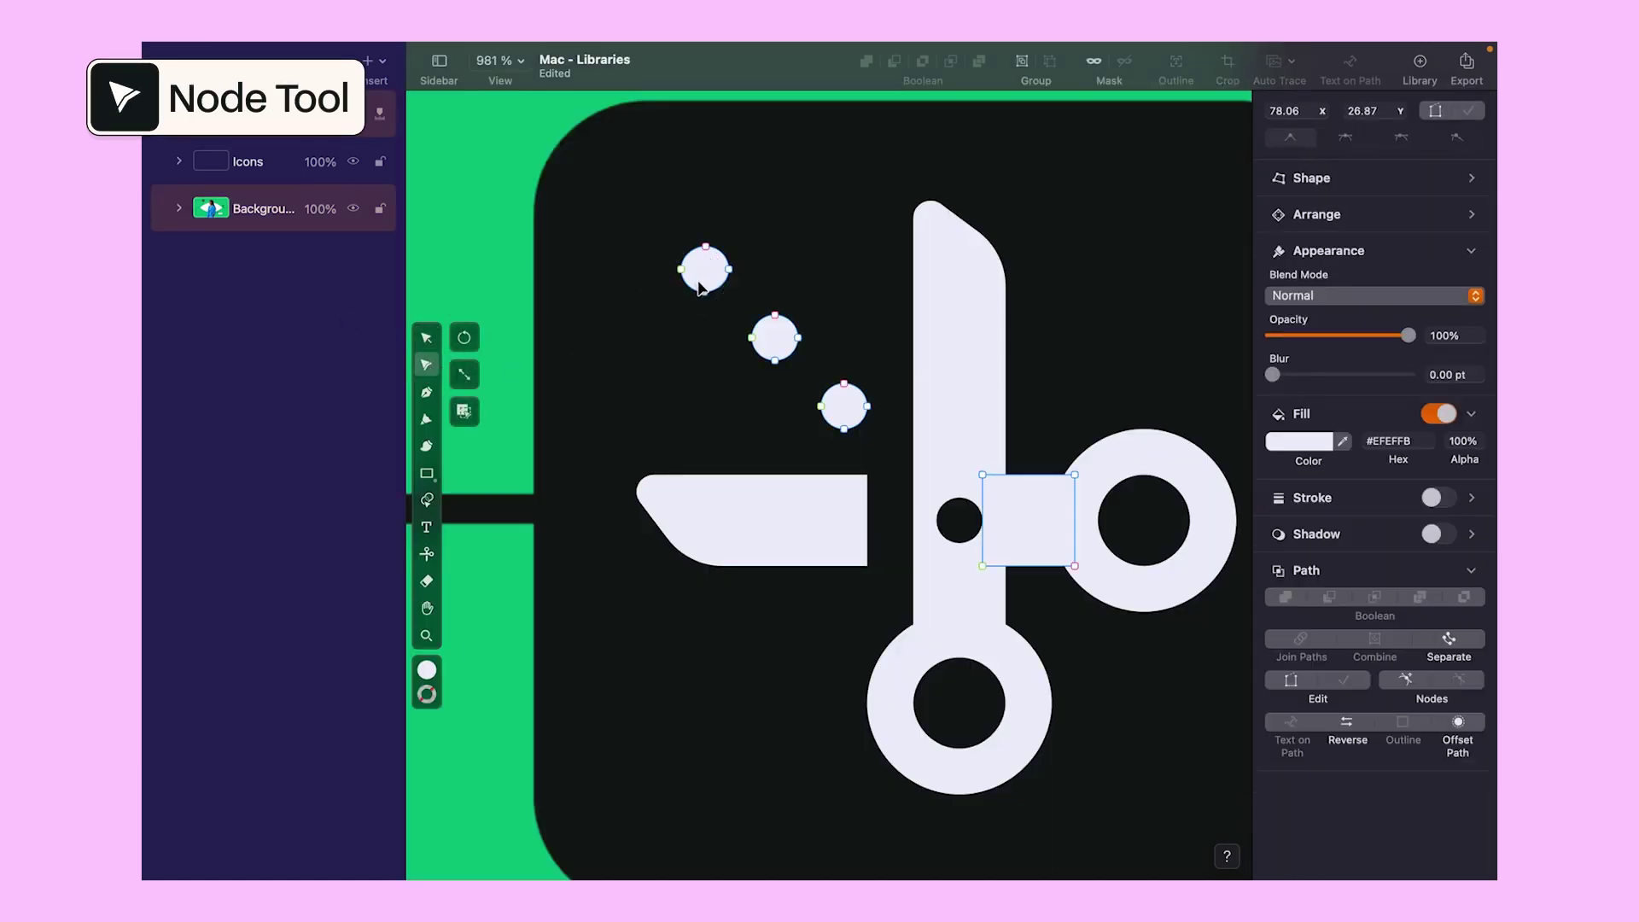
drag(655, 217, 881, 450)
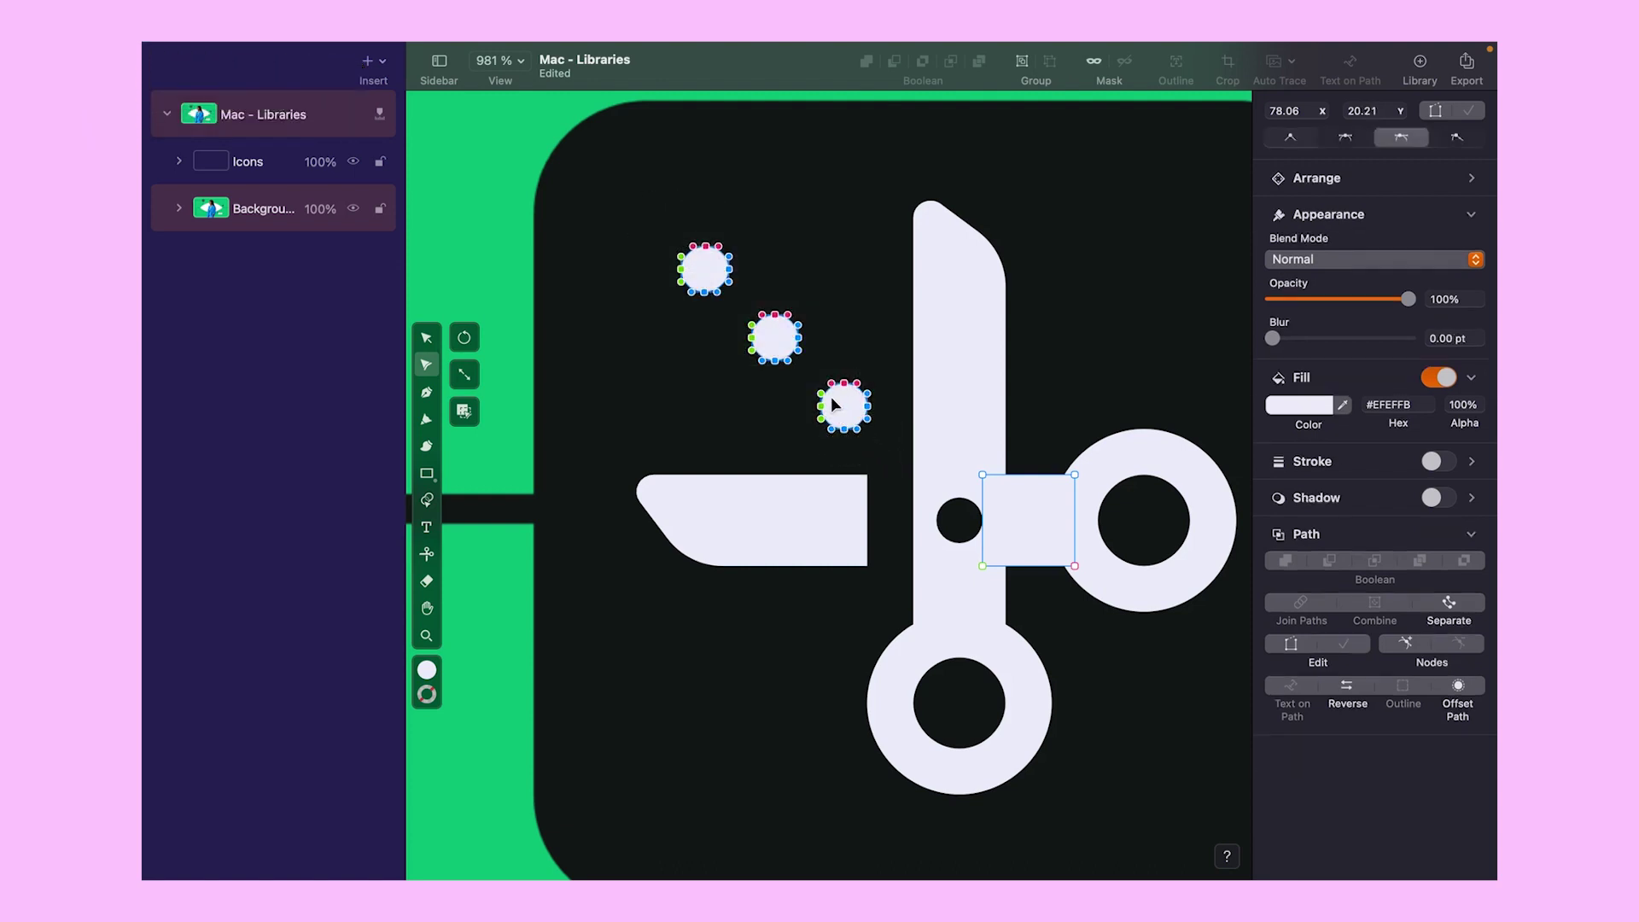
key(Delete)
scroll(759, 328, down, 5)
scroll(756, 323, down, 1)
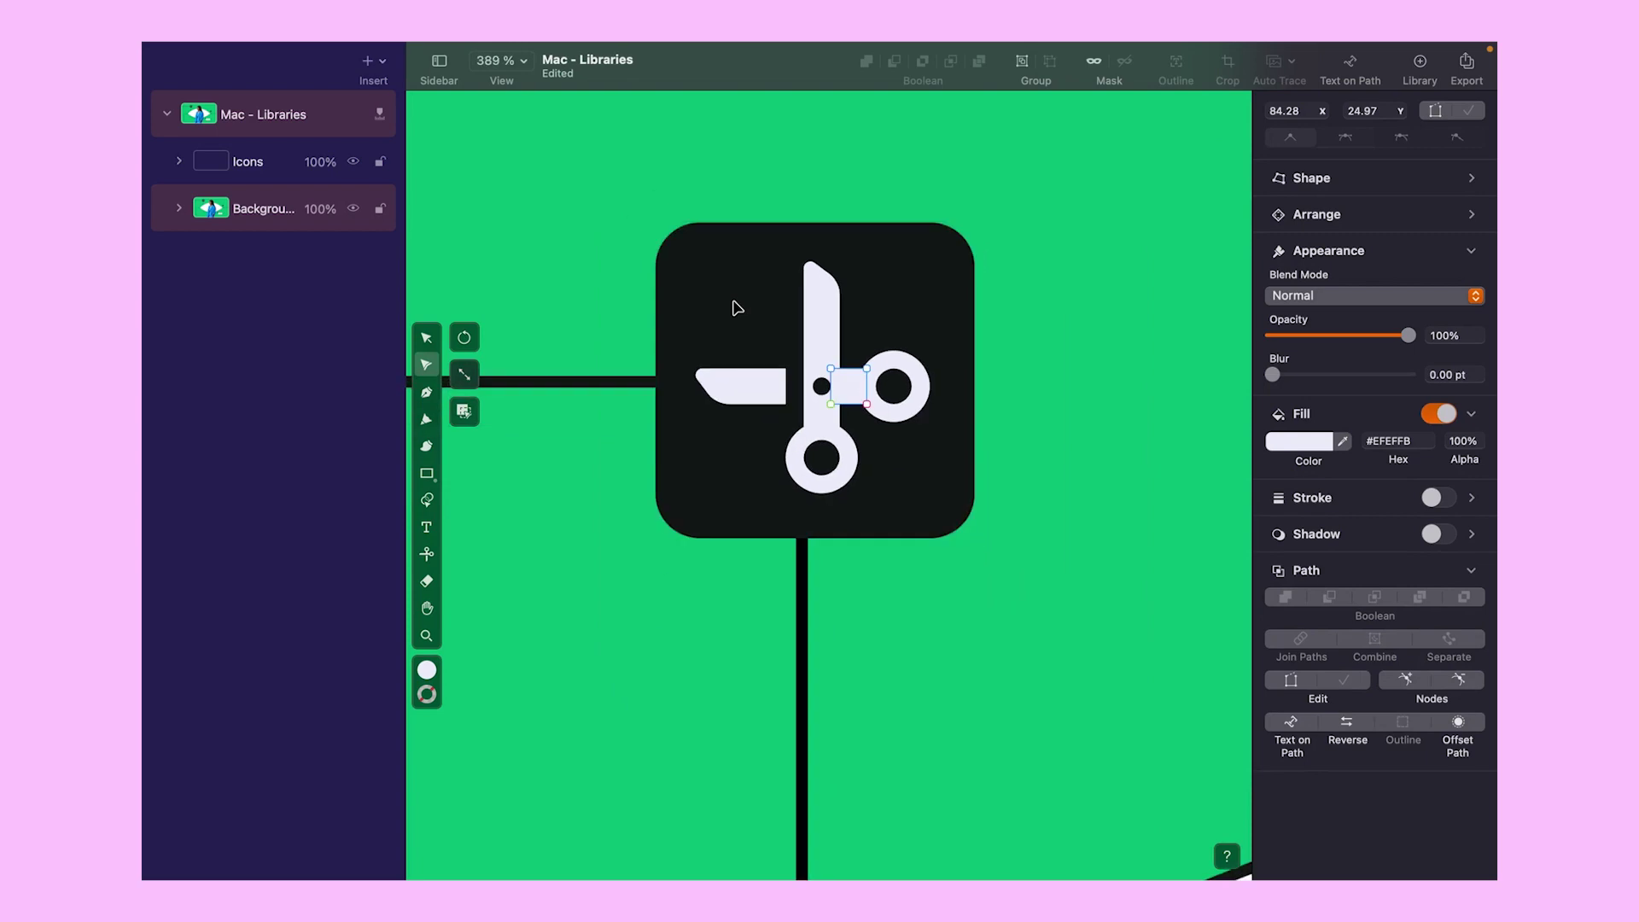
scroll(750, 319, down, 5)
scroll(741, 310, down, 3)
scroll(741, 310, down, 1)
scroll(739, 311, down, 1)
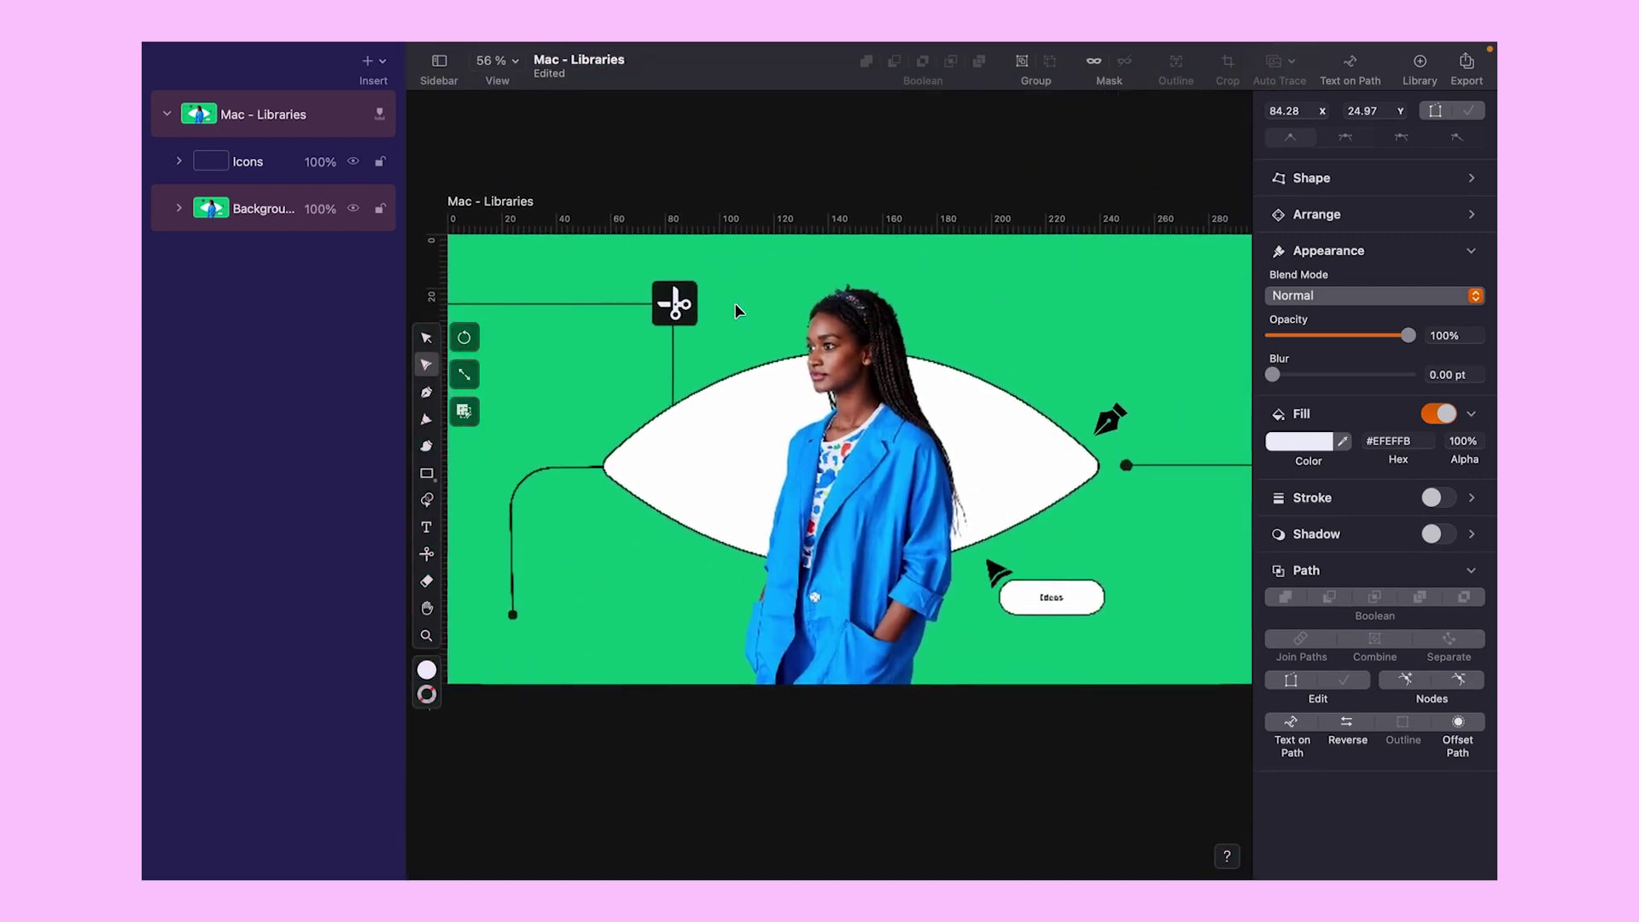
scroll(739, 310, down, 1)
scroll(737, 310, down, 1)
scroll(737, 310, up, 1)
scroll(736, 310, up, 1)
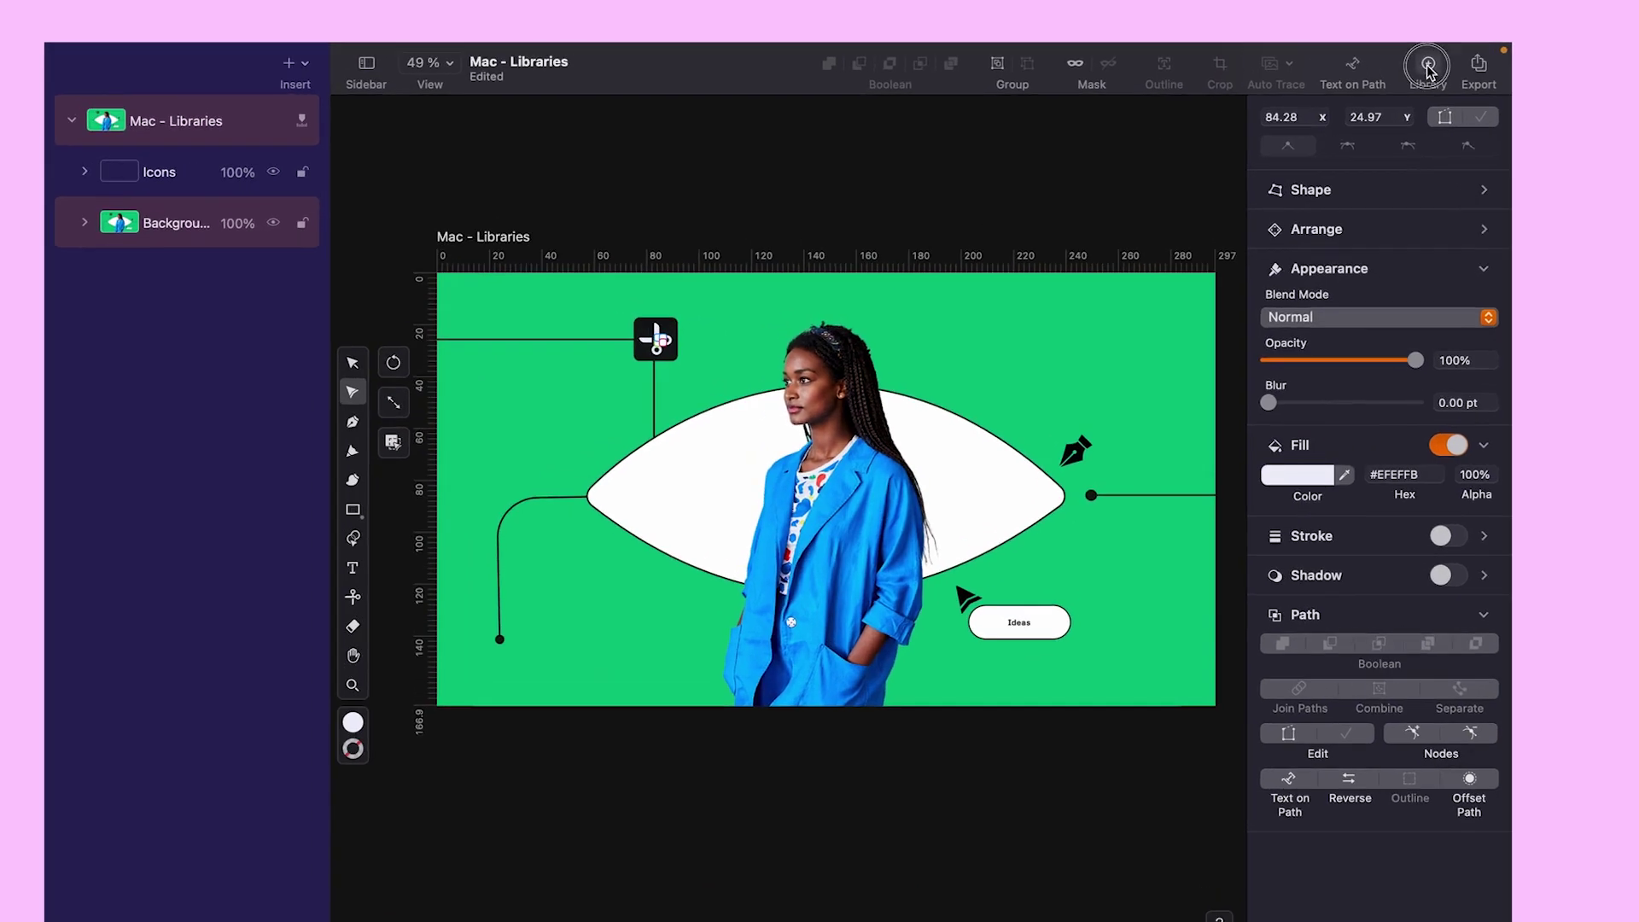
- Add the Mac - Libraries artboard to the Library's Templates as a new template
click(1419, 62)
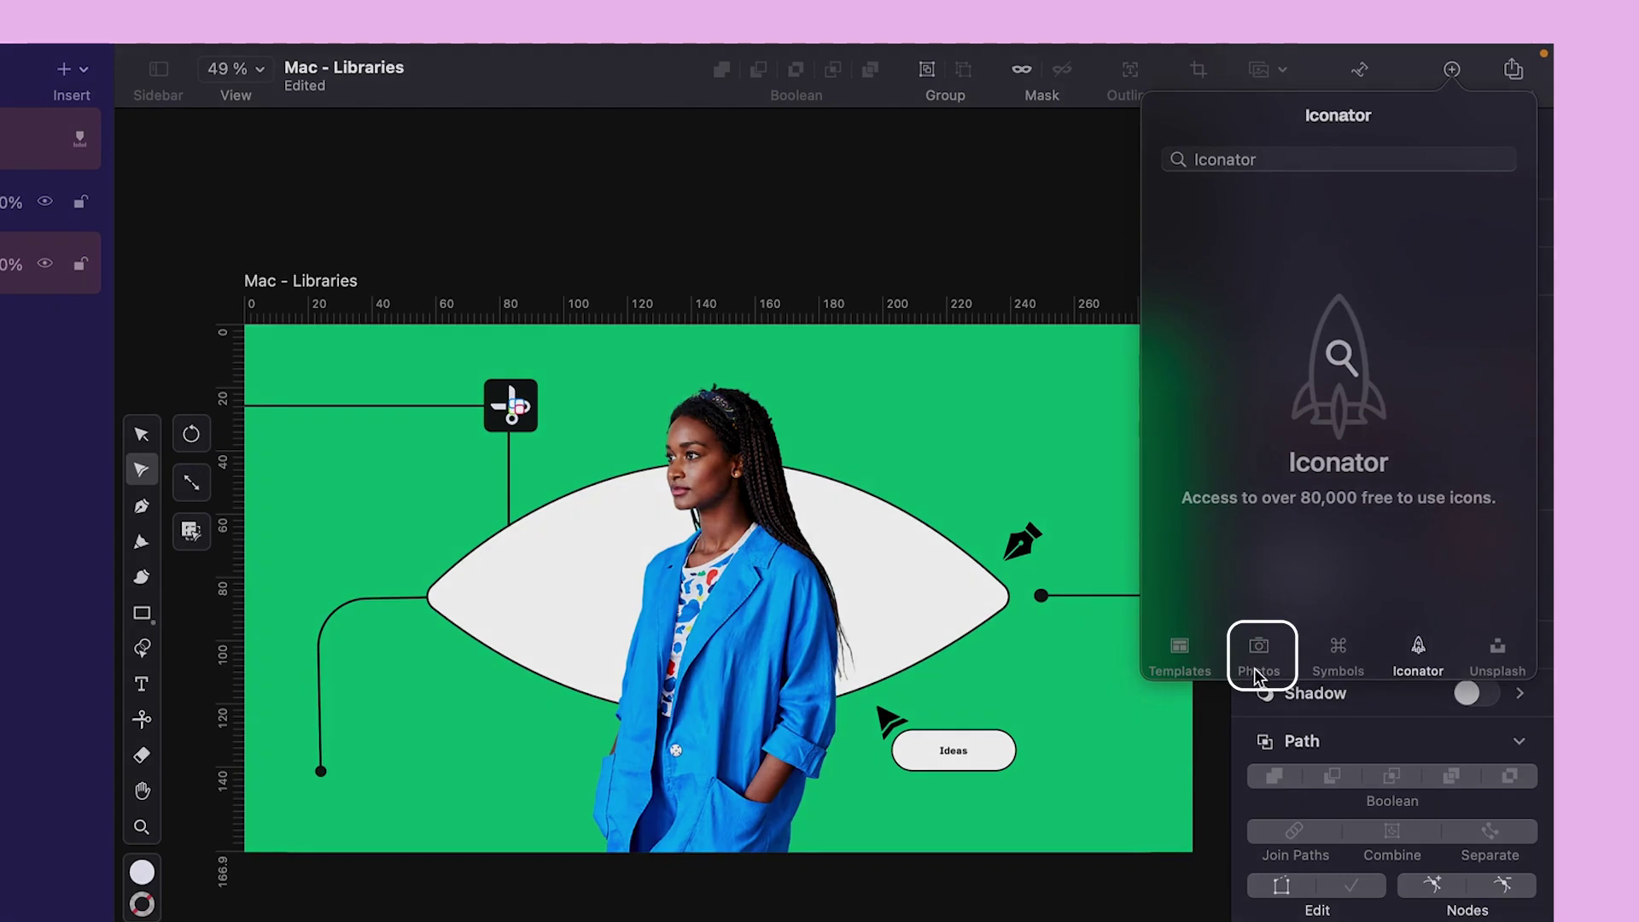
click(1259, 657)
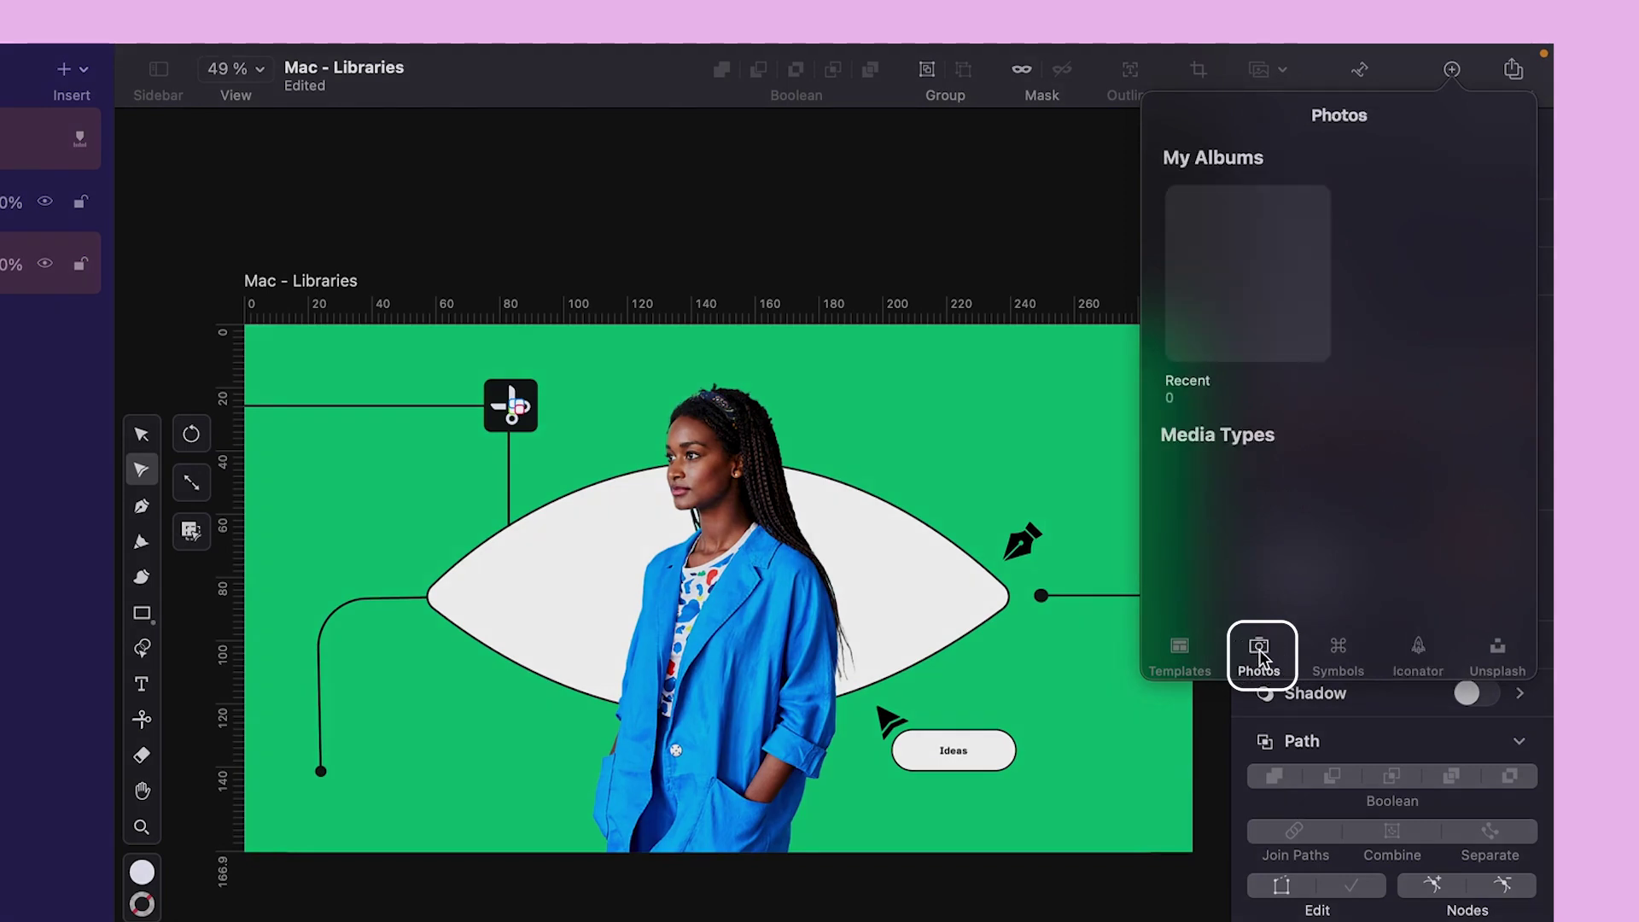
click(1179, 656)
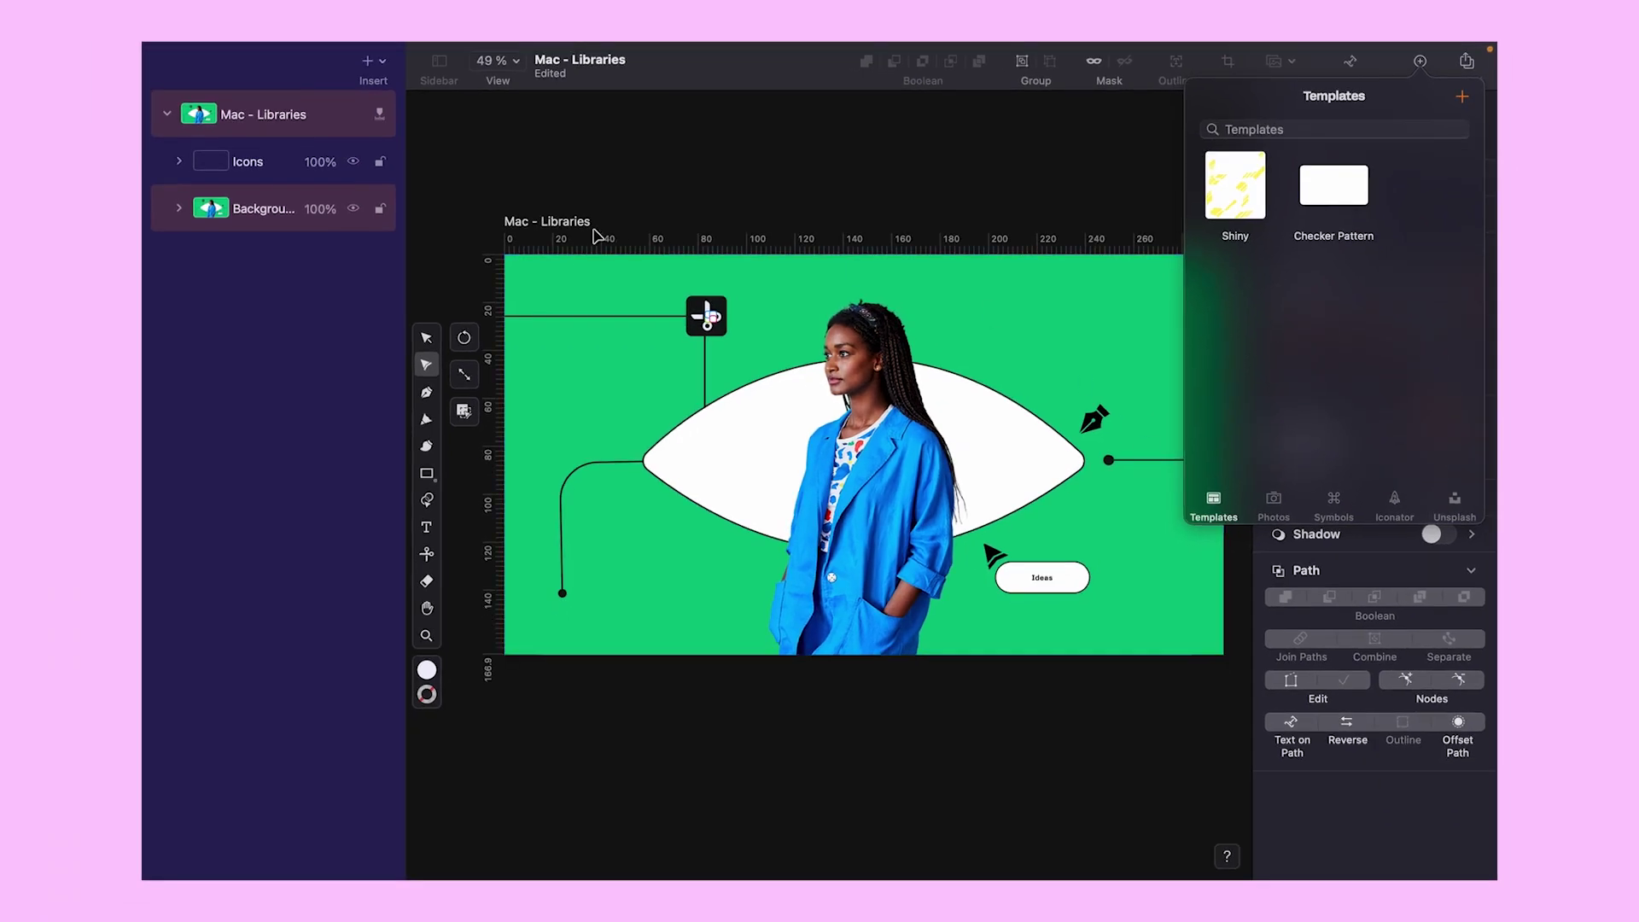
click(1419, 62)
click(1419, 62)
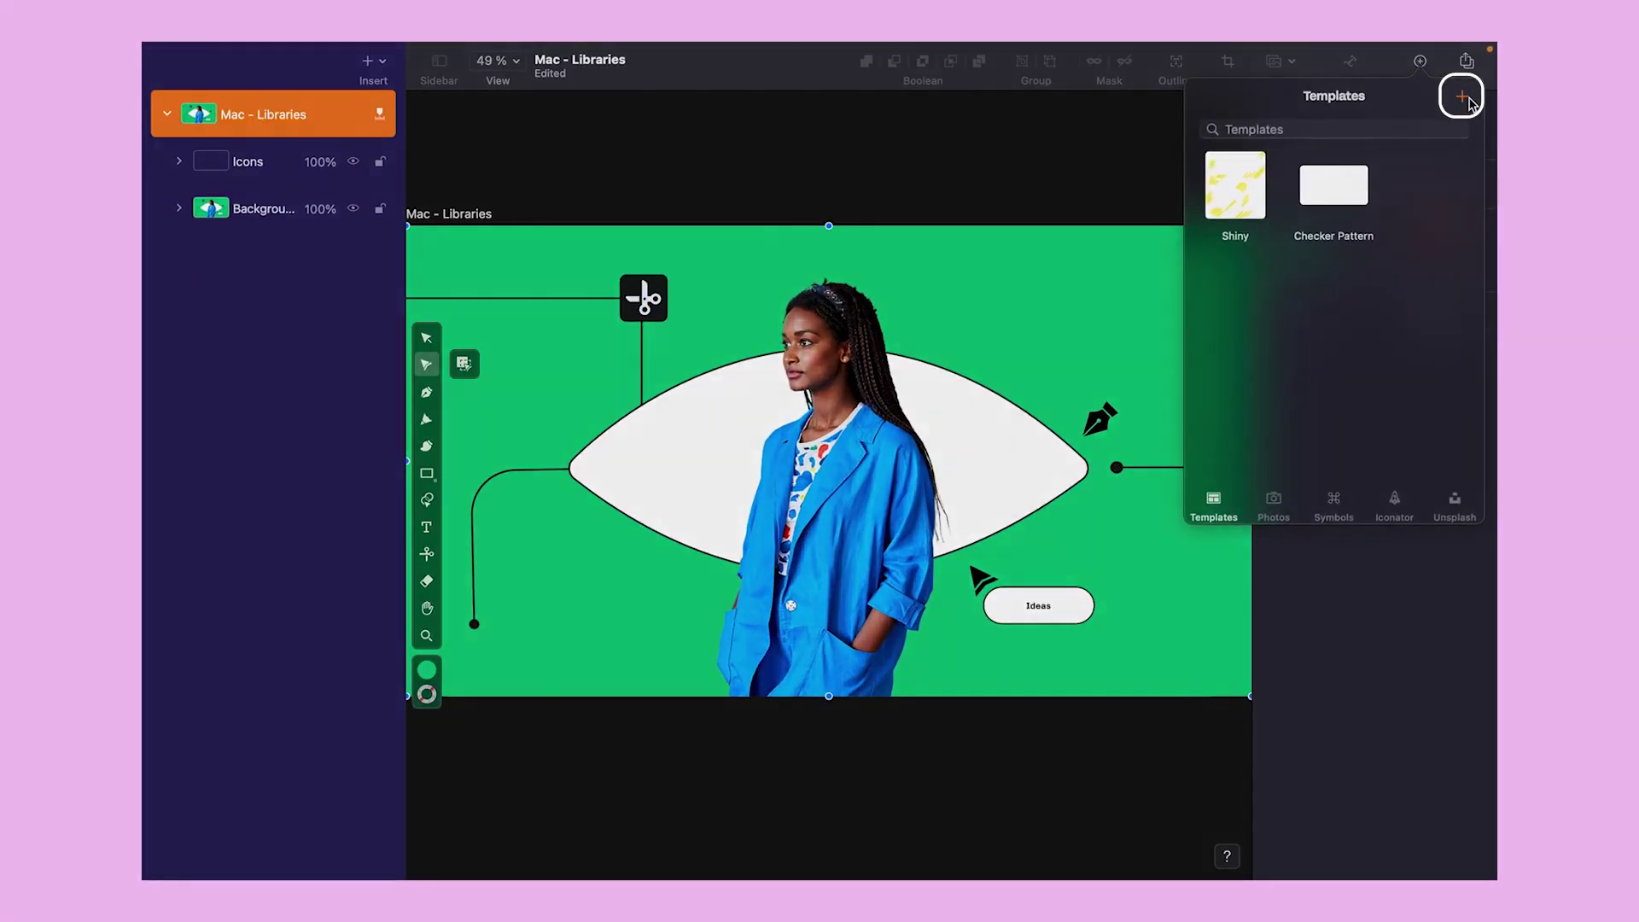
click(1464, 98)
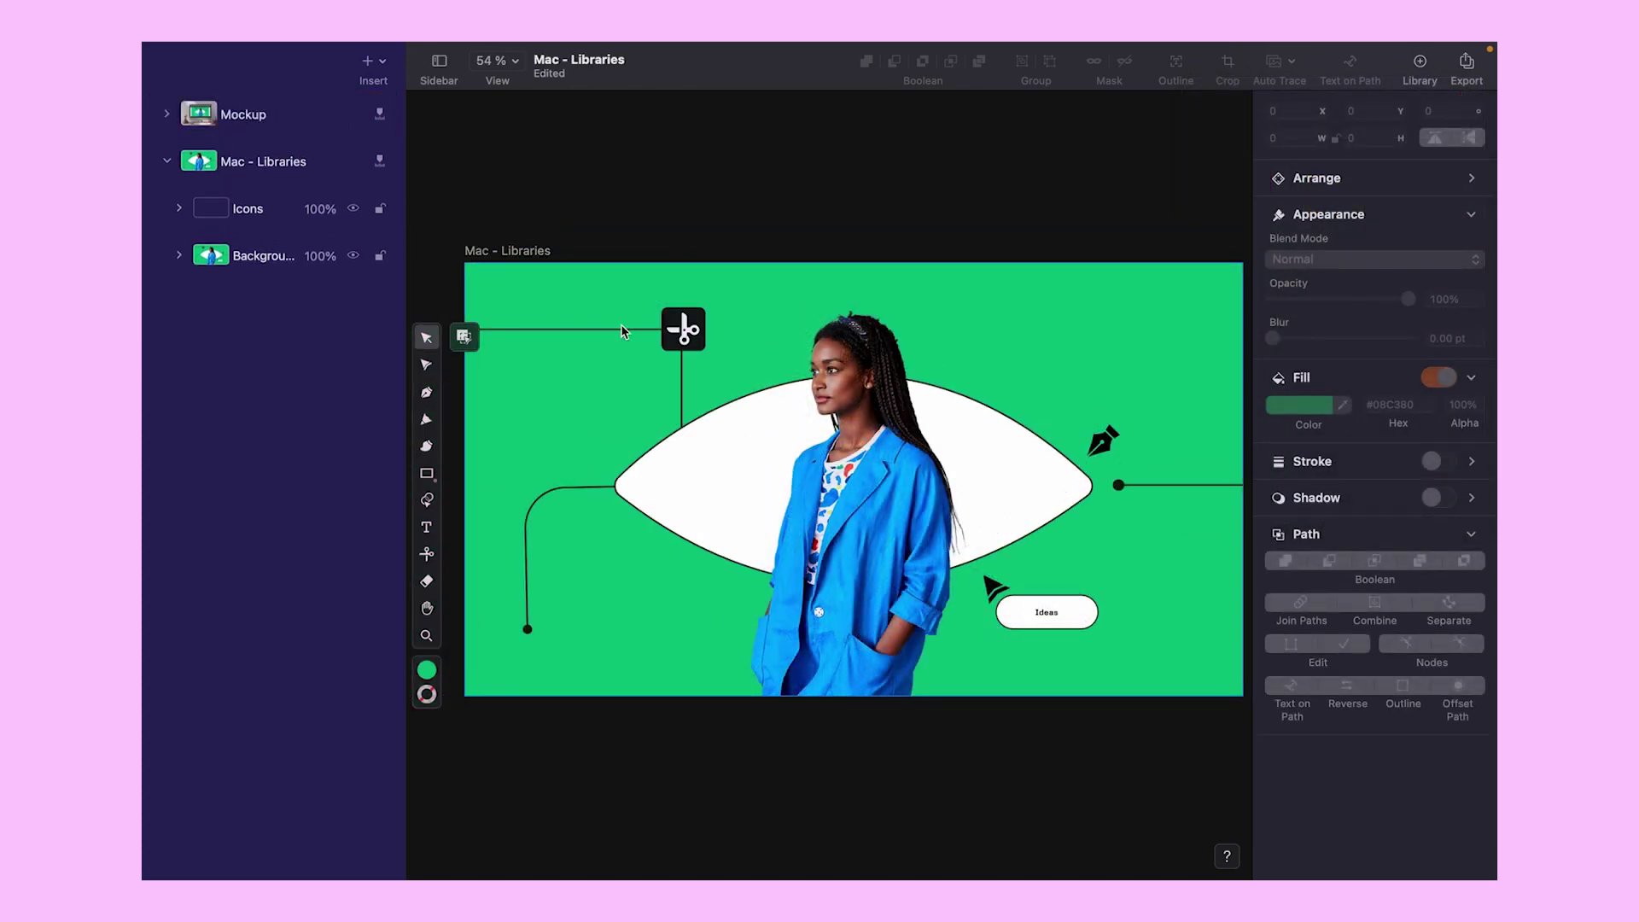
- Select the Mockup artboard in Layers to show the design on a desktop monitor, then deselect it
click(233, 122)
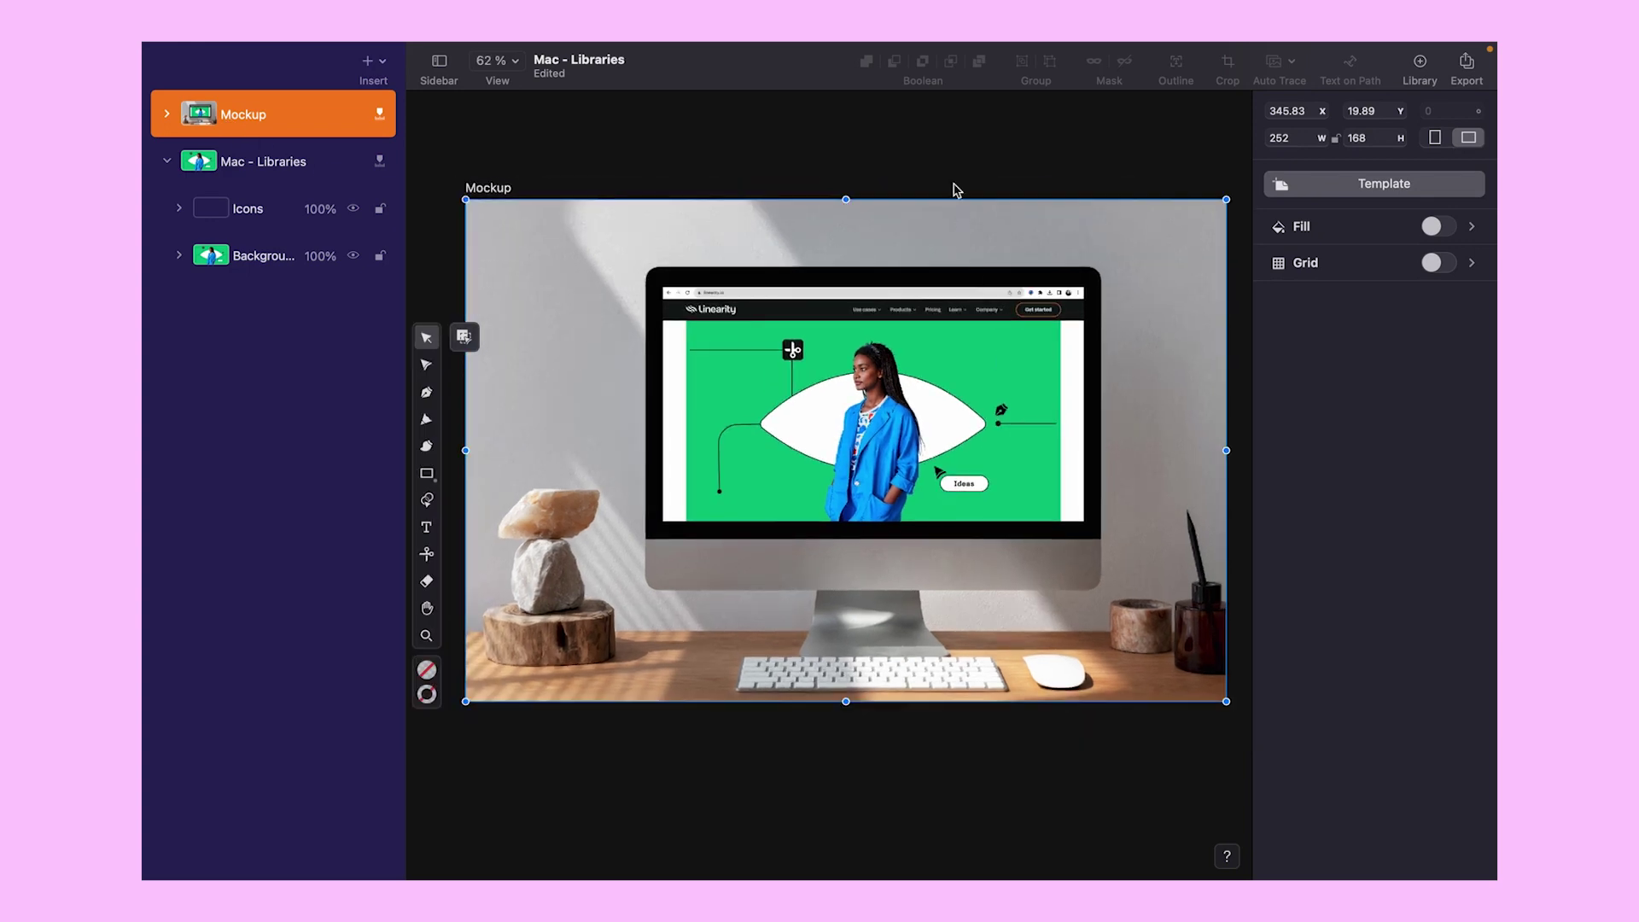
click(951, 160)
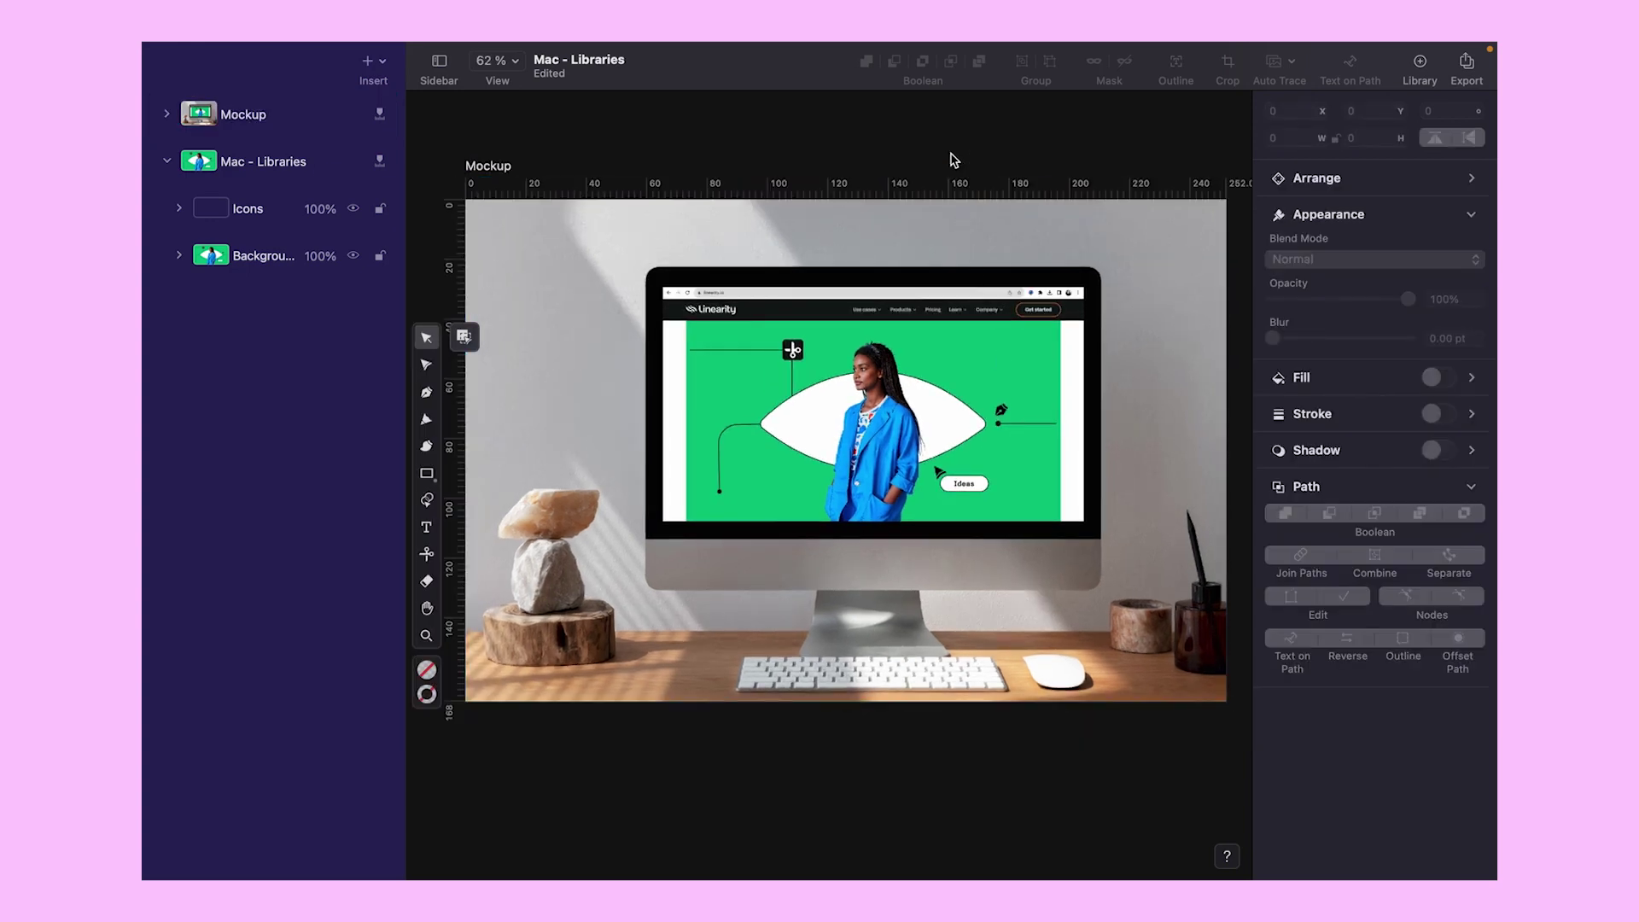